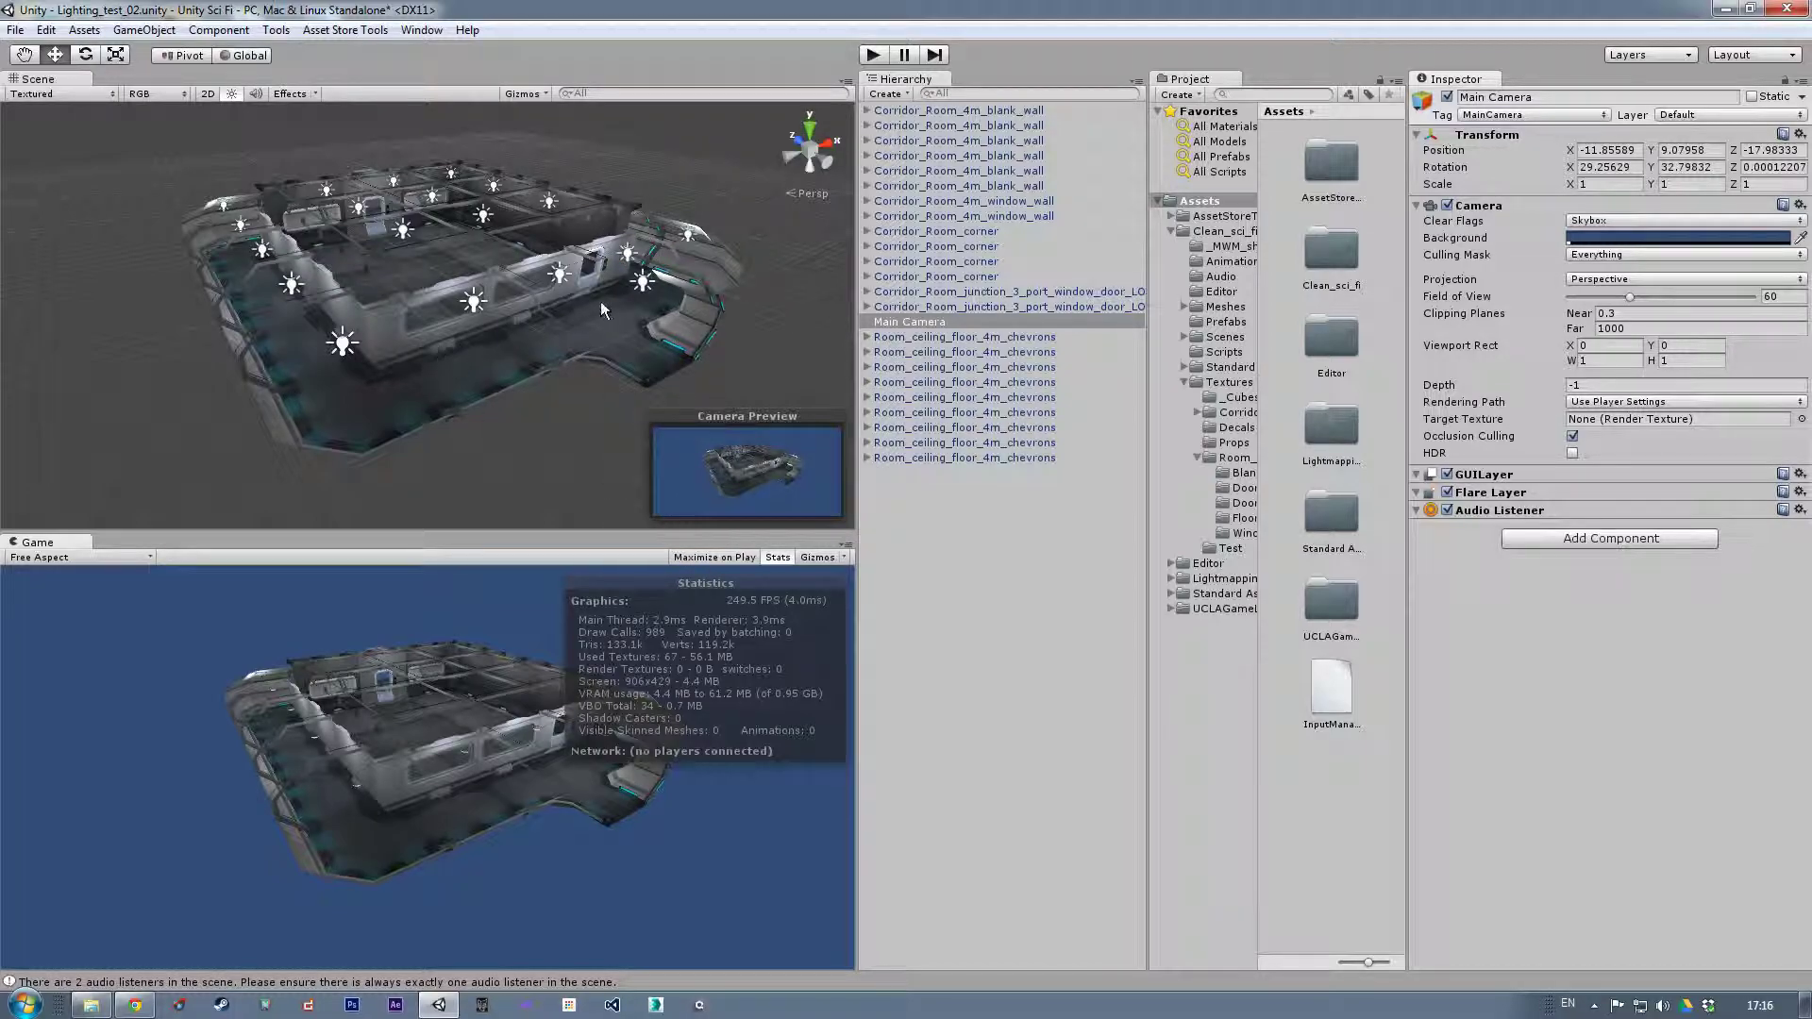
Open the Lightmapping window's Bake settings: Dual Lightmaps, High quality, 50 texels per unit.
left_click(421, 30)
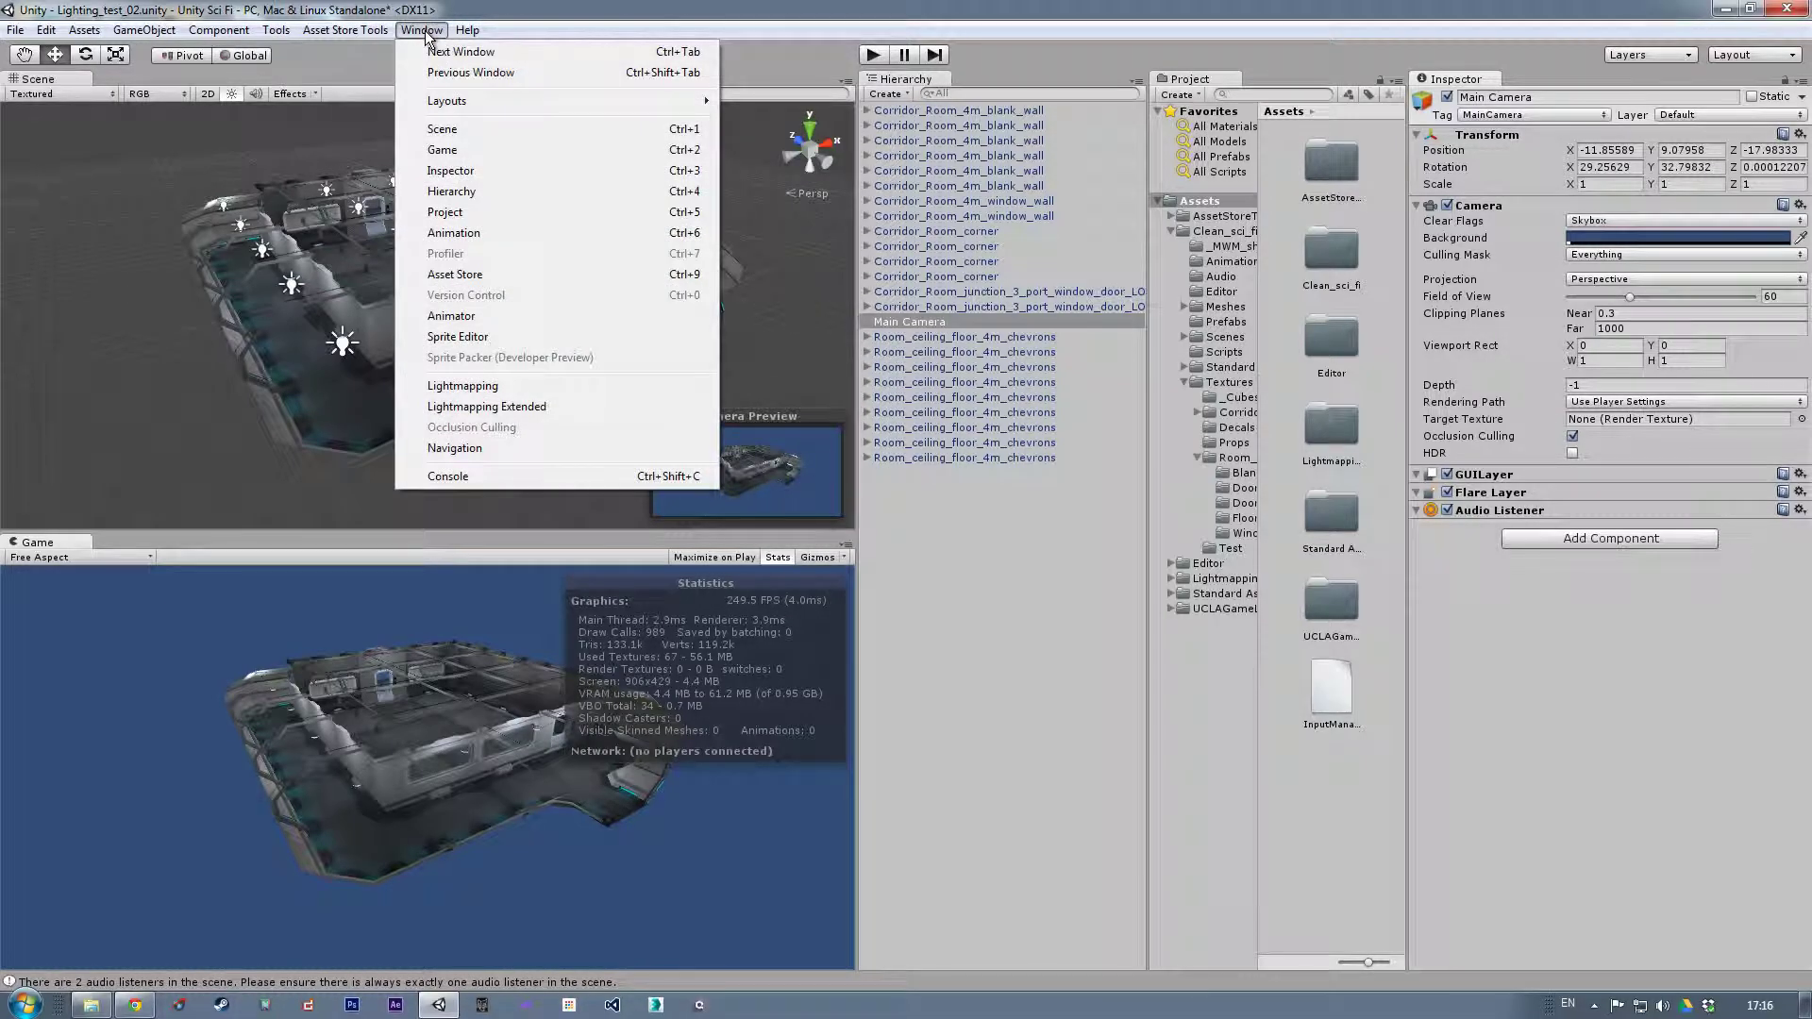
left_click(493, 385)
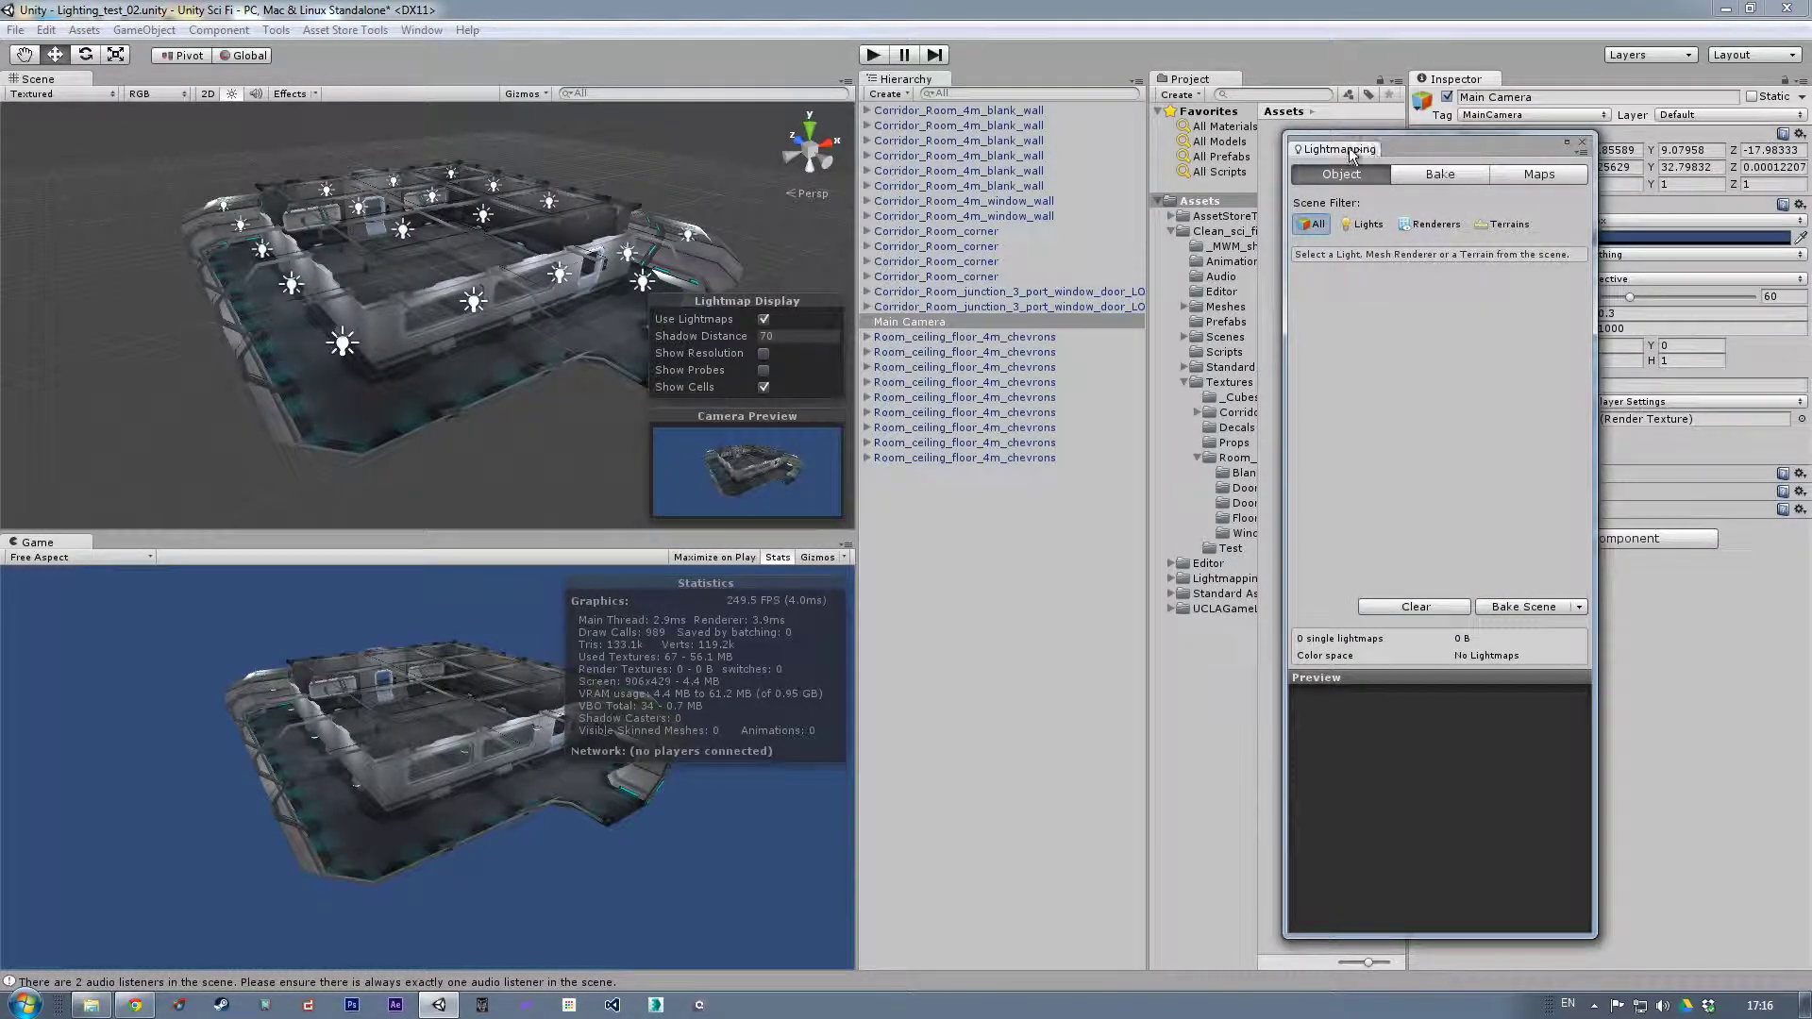
left_click(1472, 172)
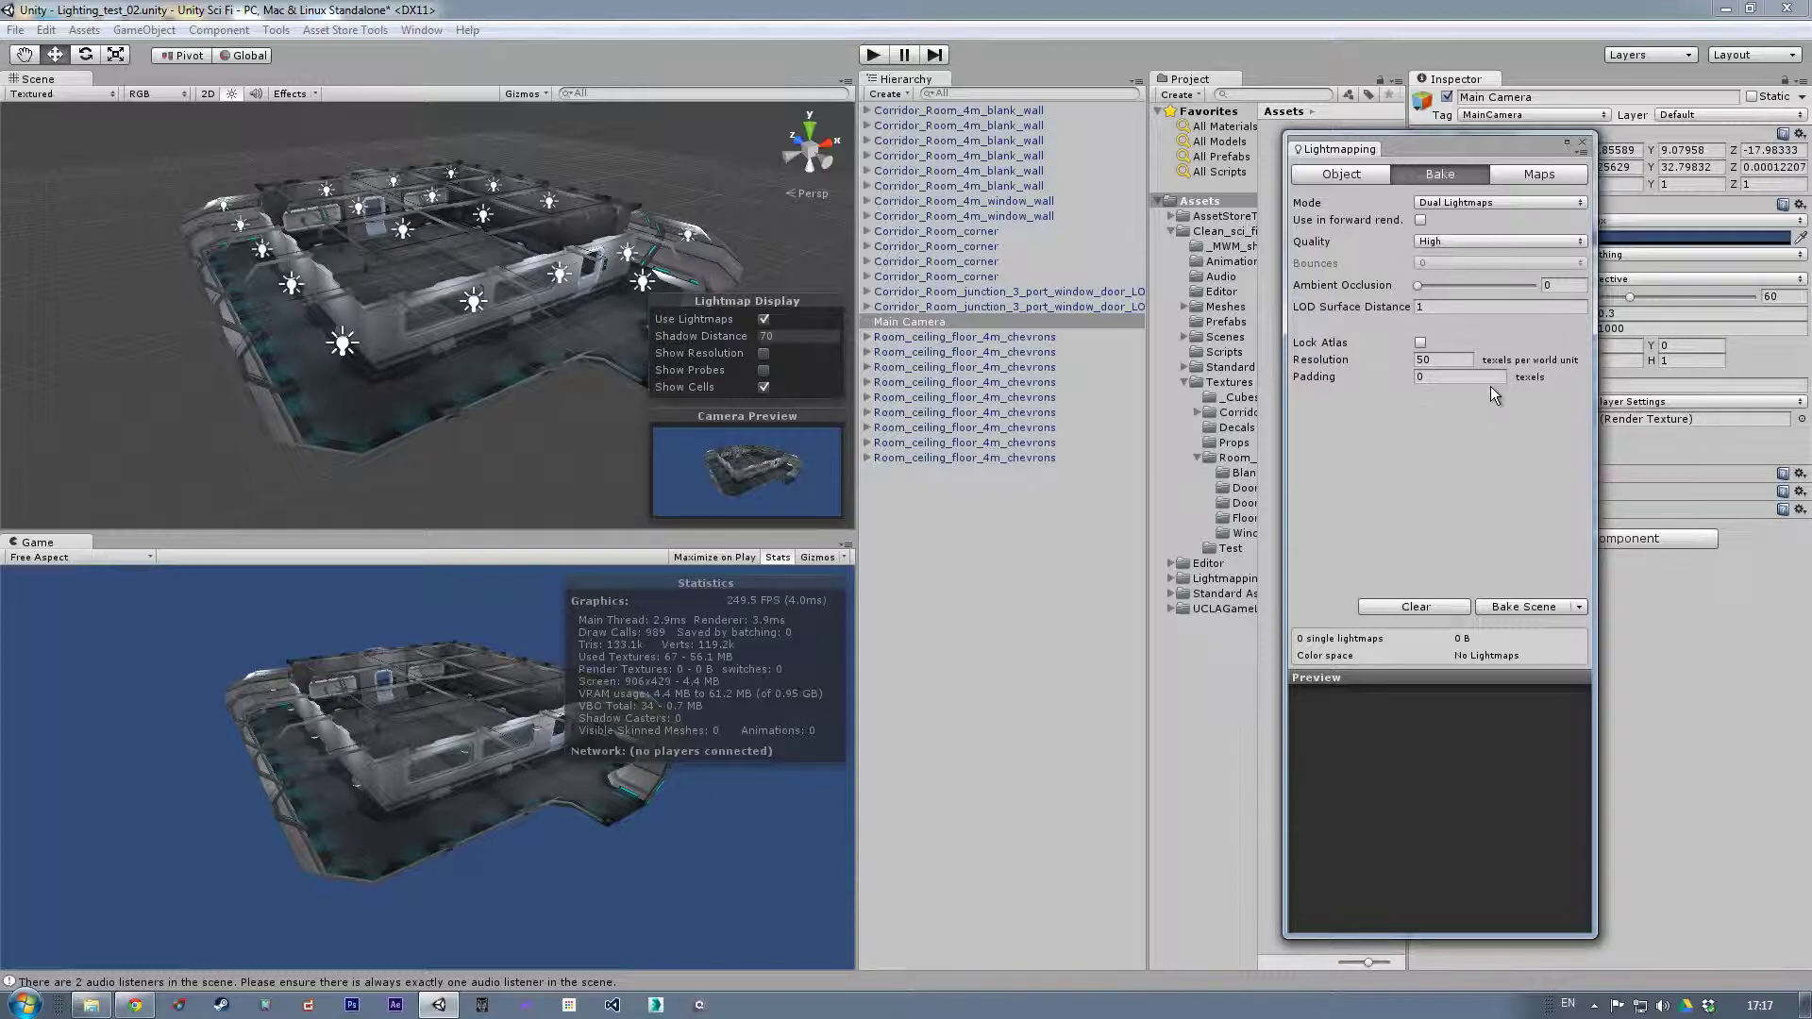
left_click(1359, 170)
left_click(1424, 178)
left_click(424, 30)
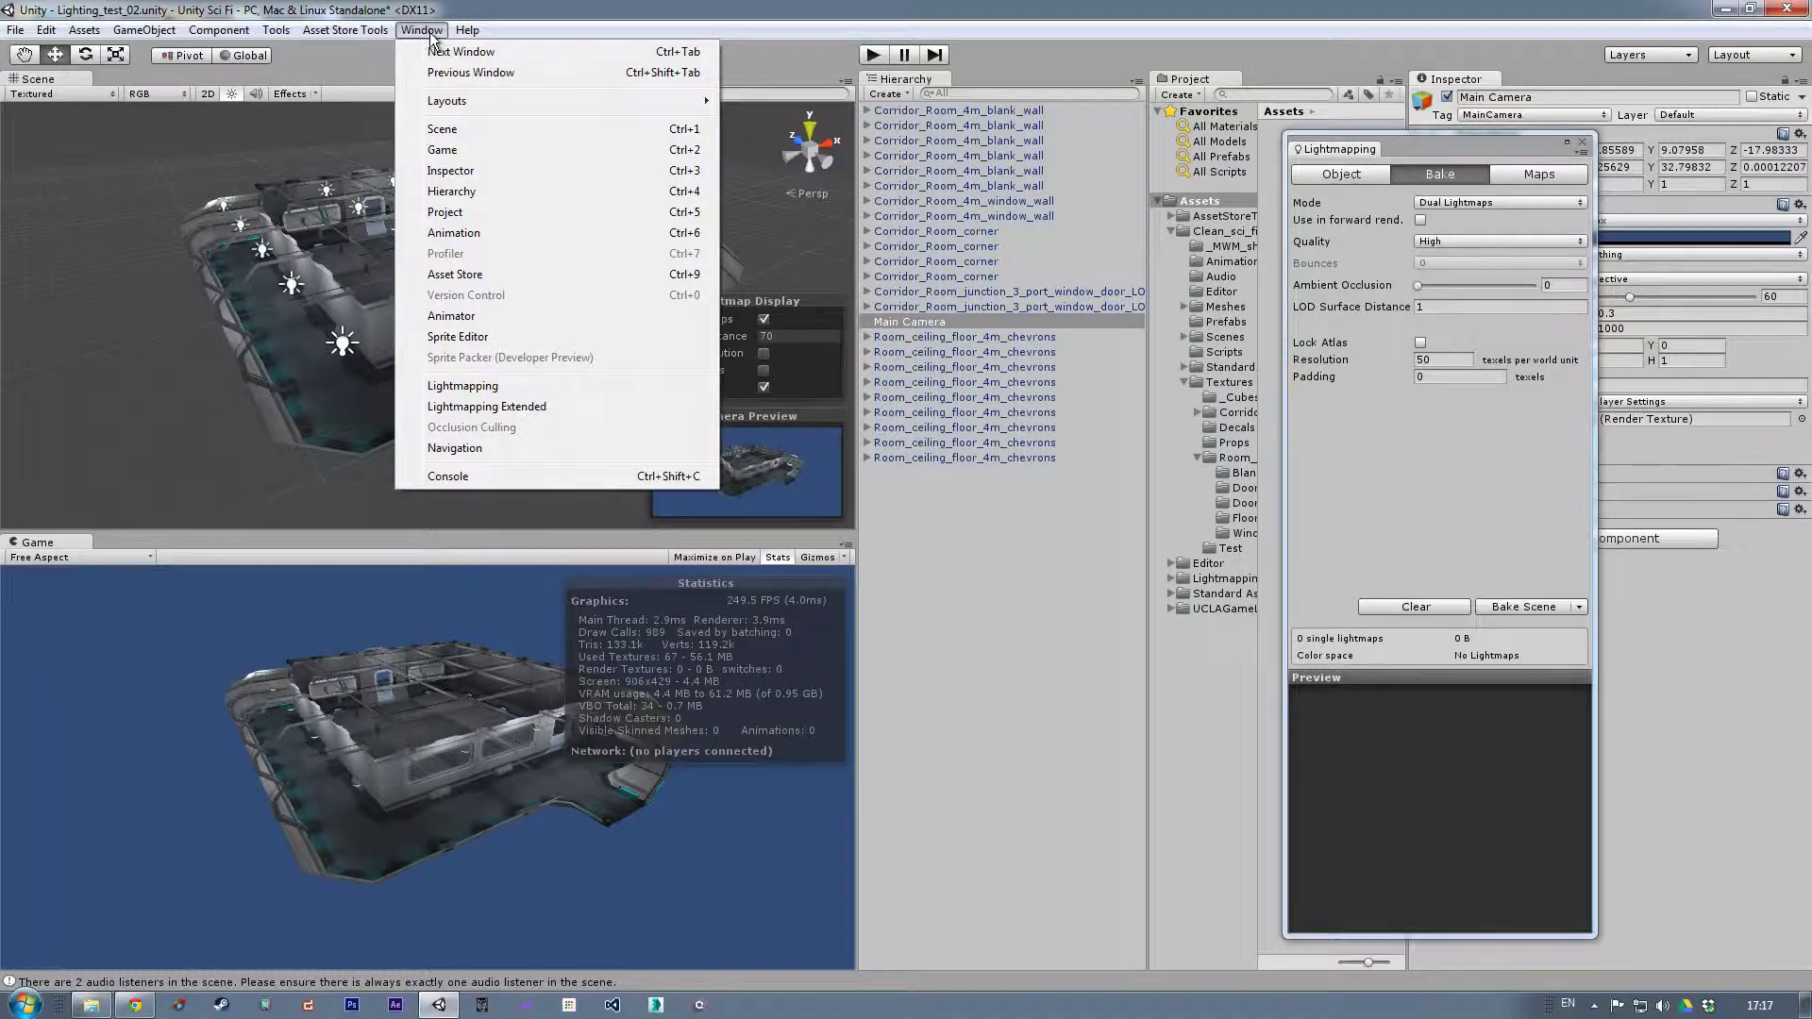
Open Lightmapping Extended and generate a BeastSettings.xml file for the current scene.
mouse_move(473, 102)
left_click(520, 407)
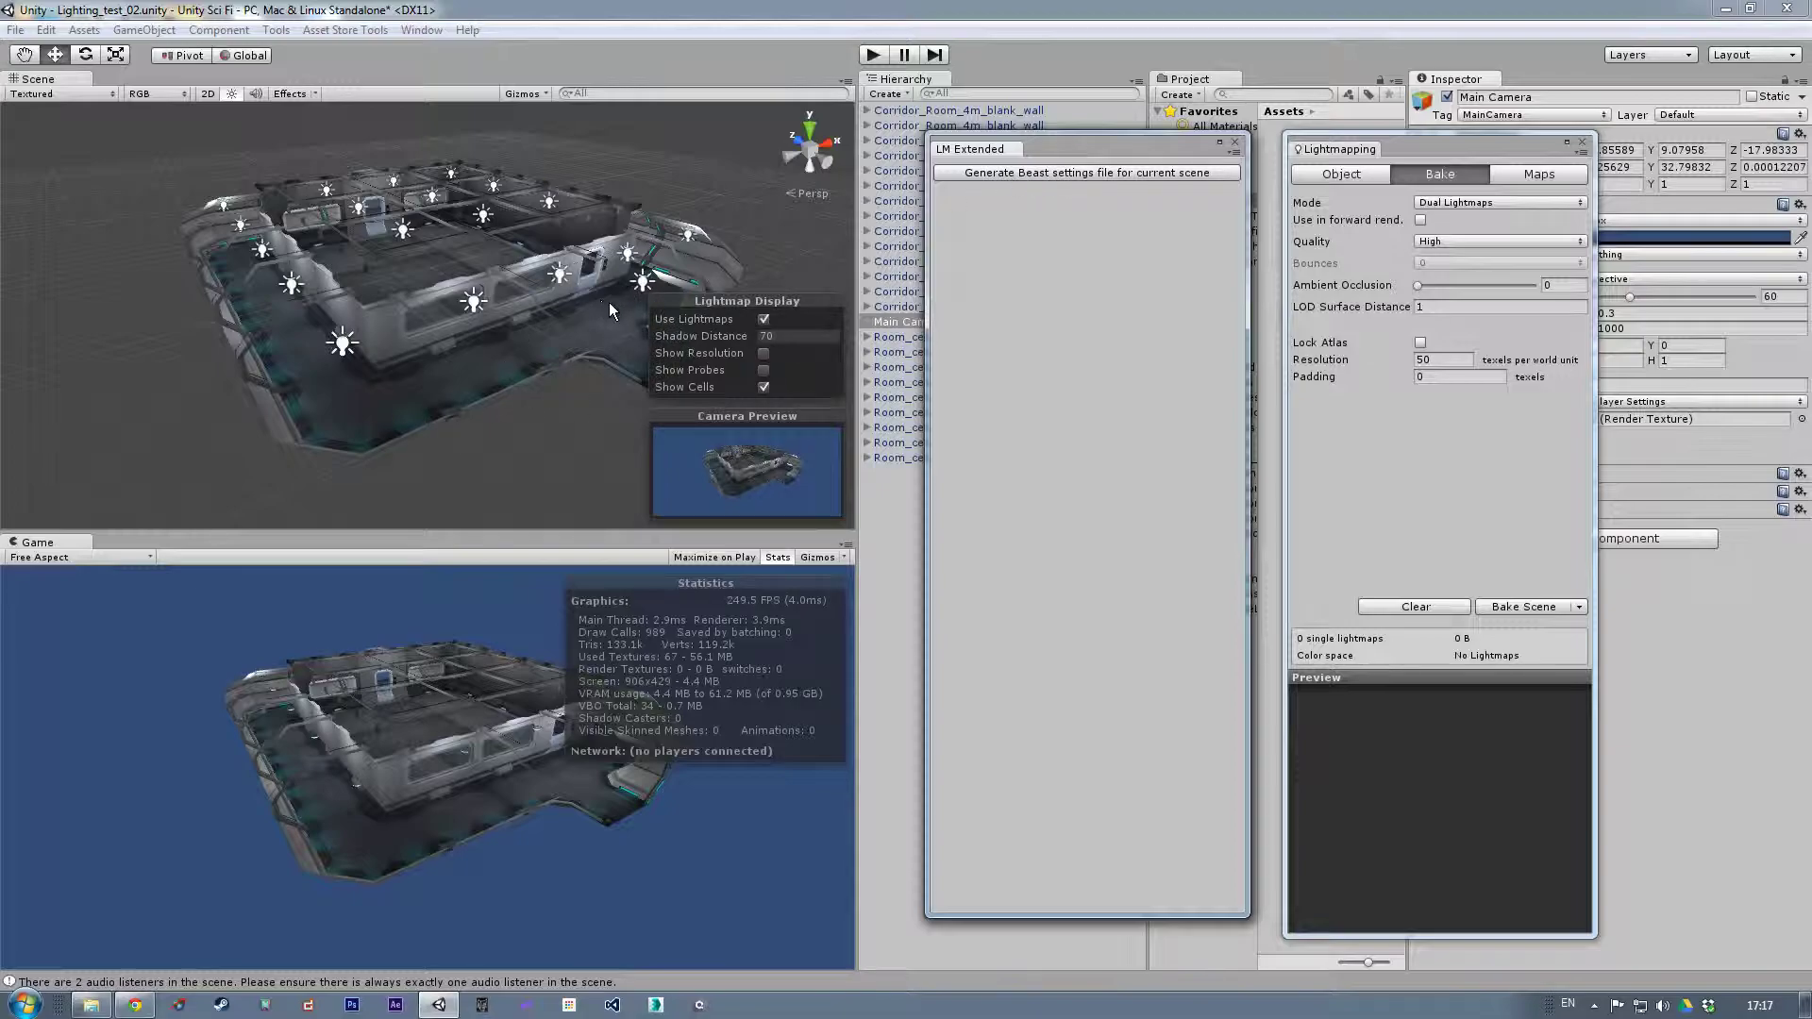
left_click(1055, 173)
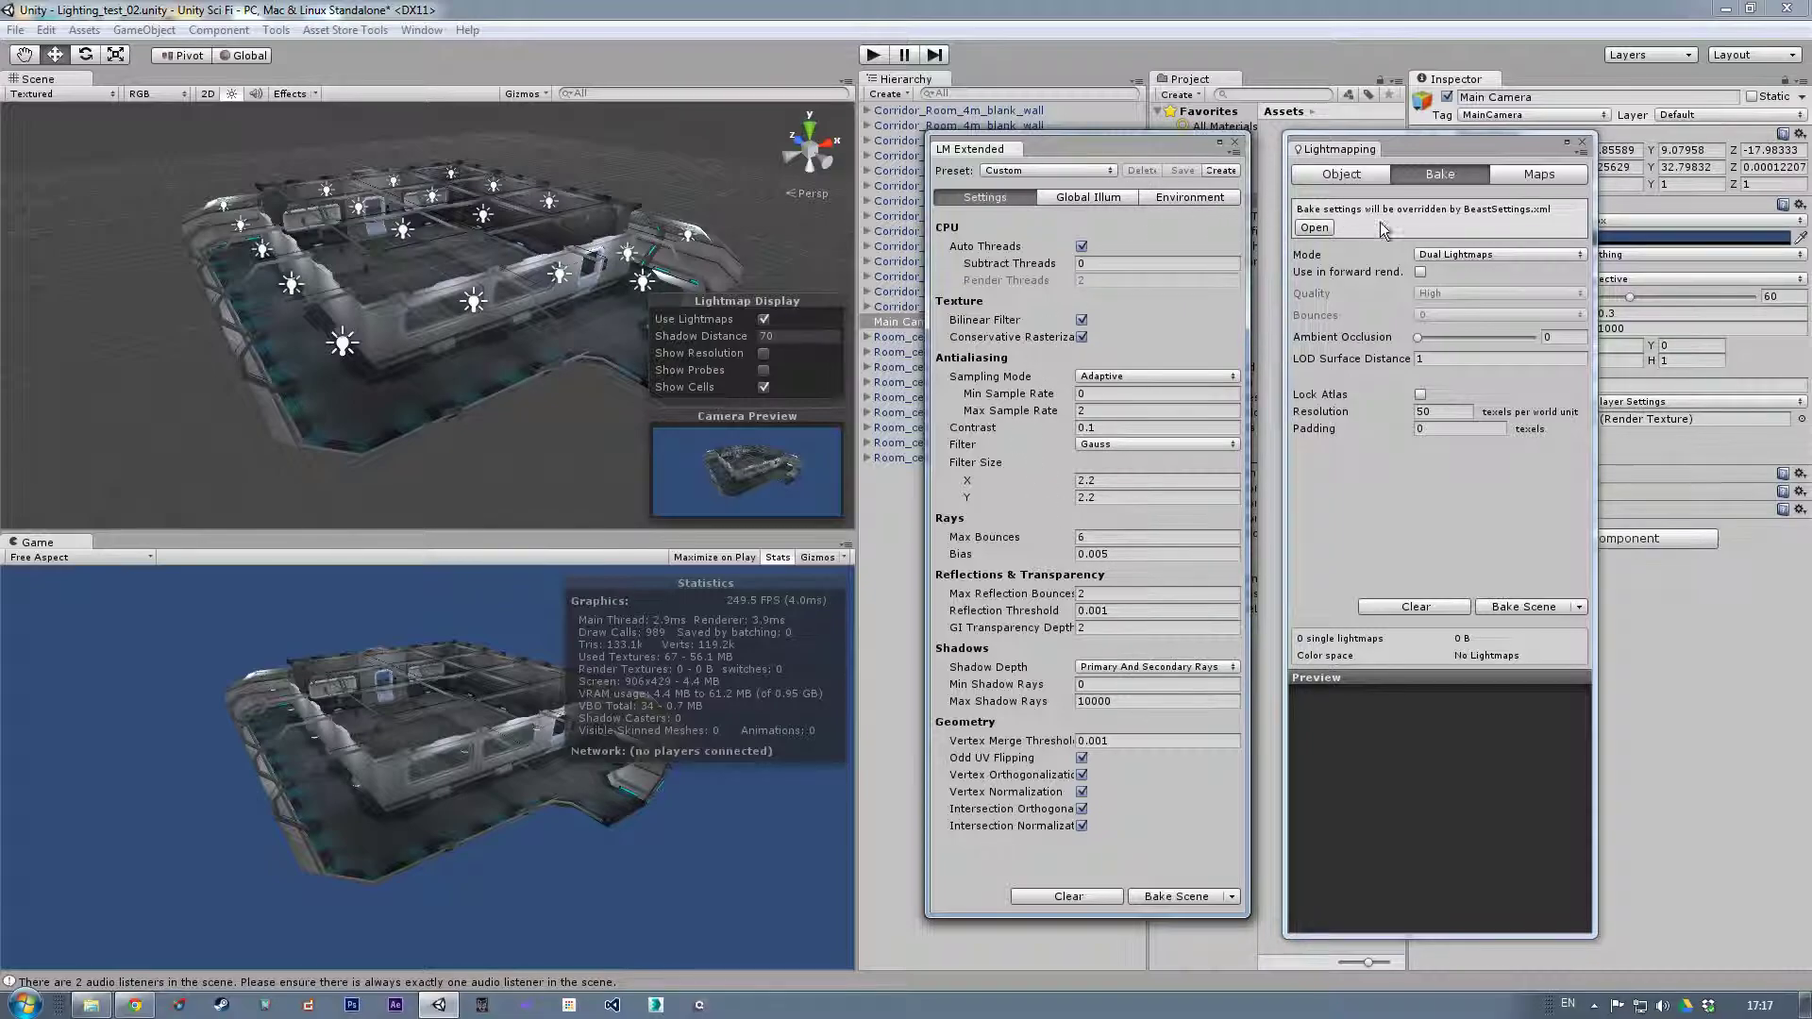
Switch the bake mode to Single Lightmaps and disable global illumination in LM Extended.
left_click(1474, 251)
left_click(1479, 275)
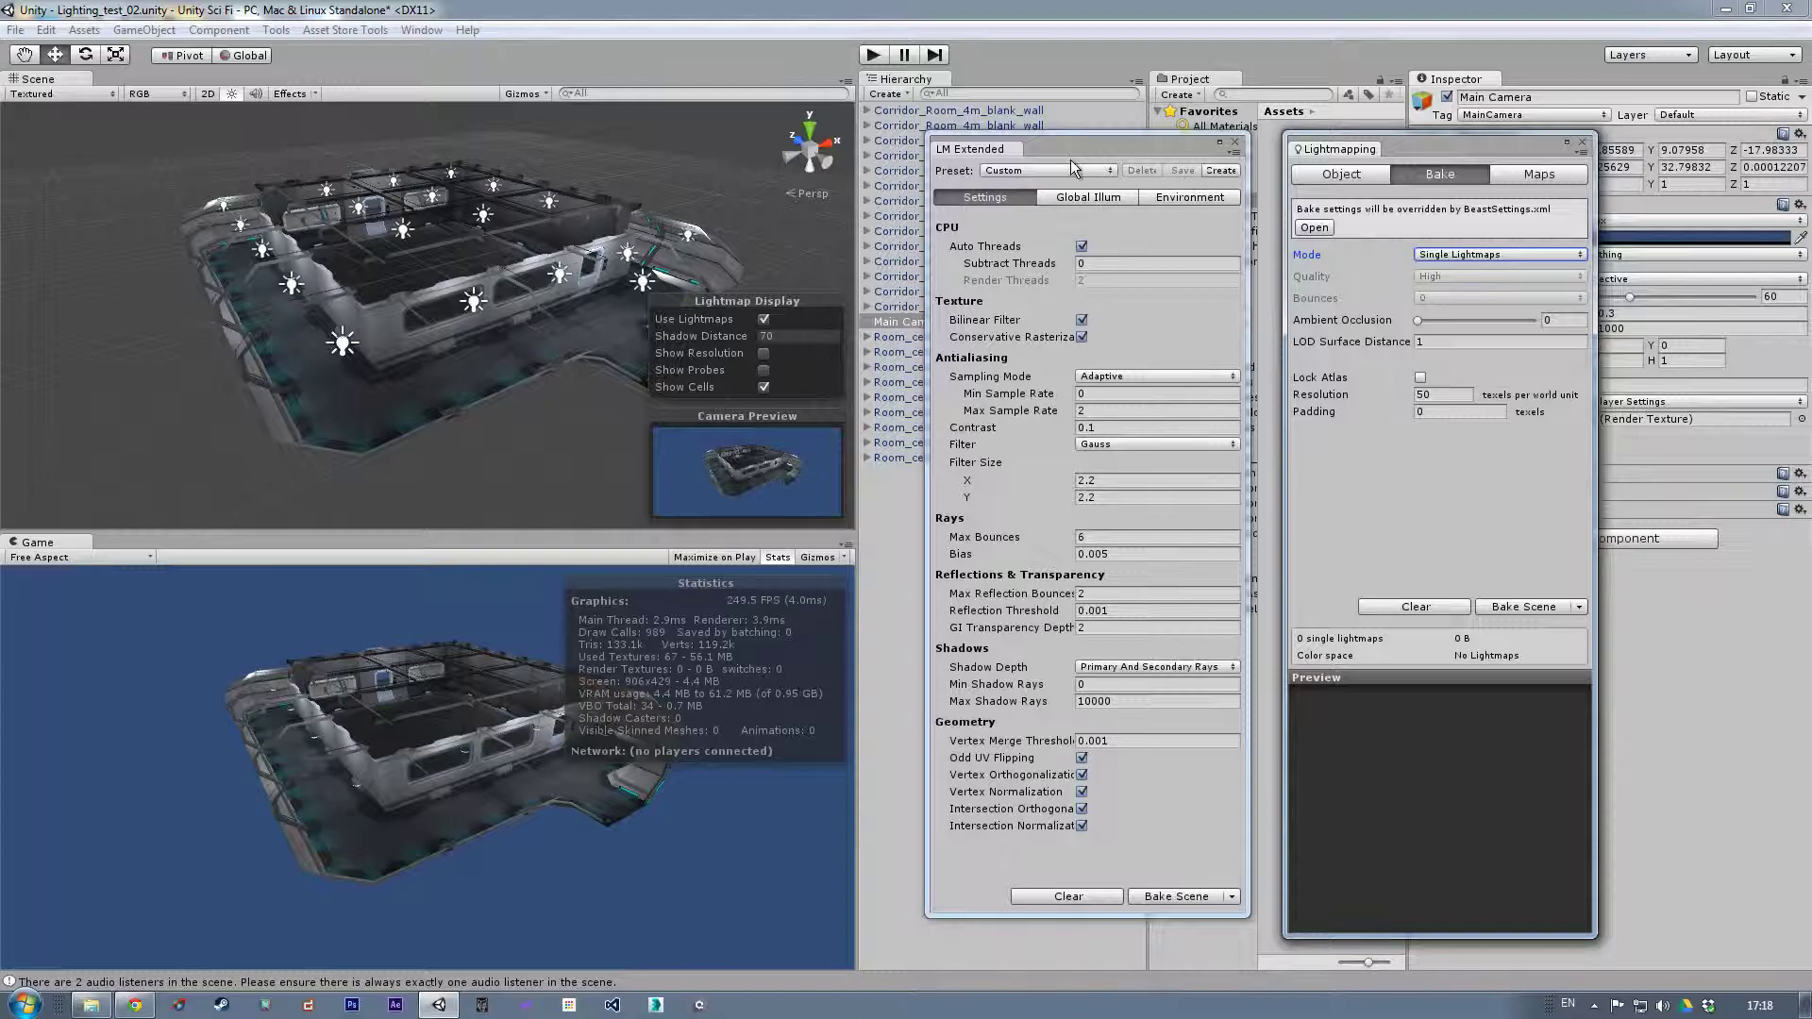
left_click(1095, 196)
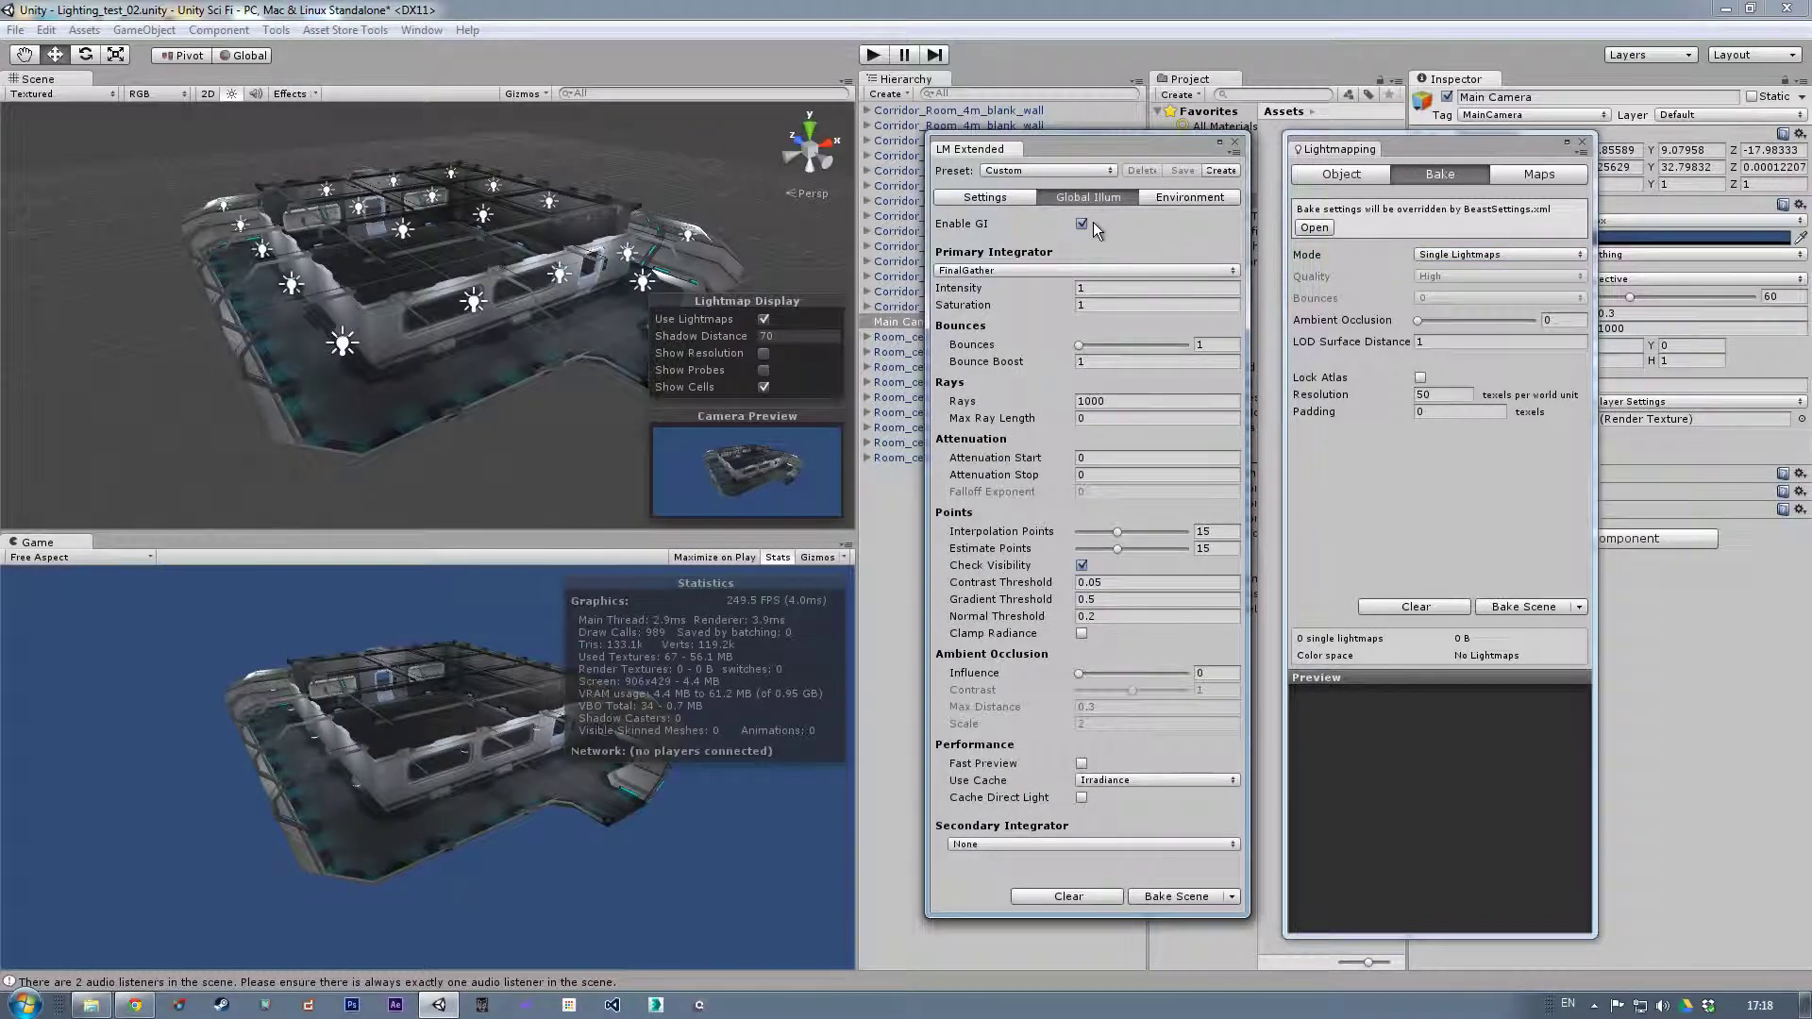
left_click(1080, 225)
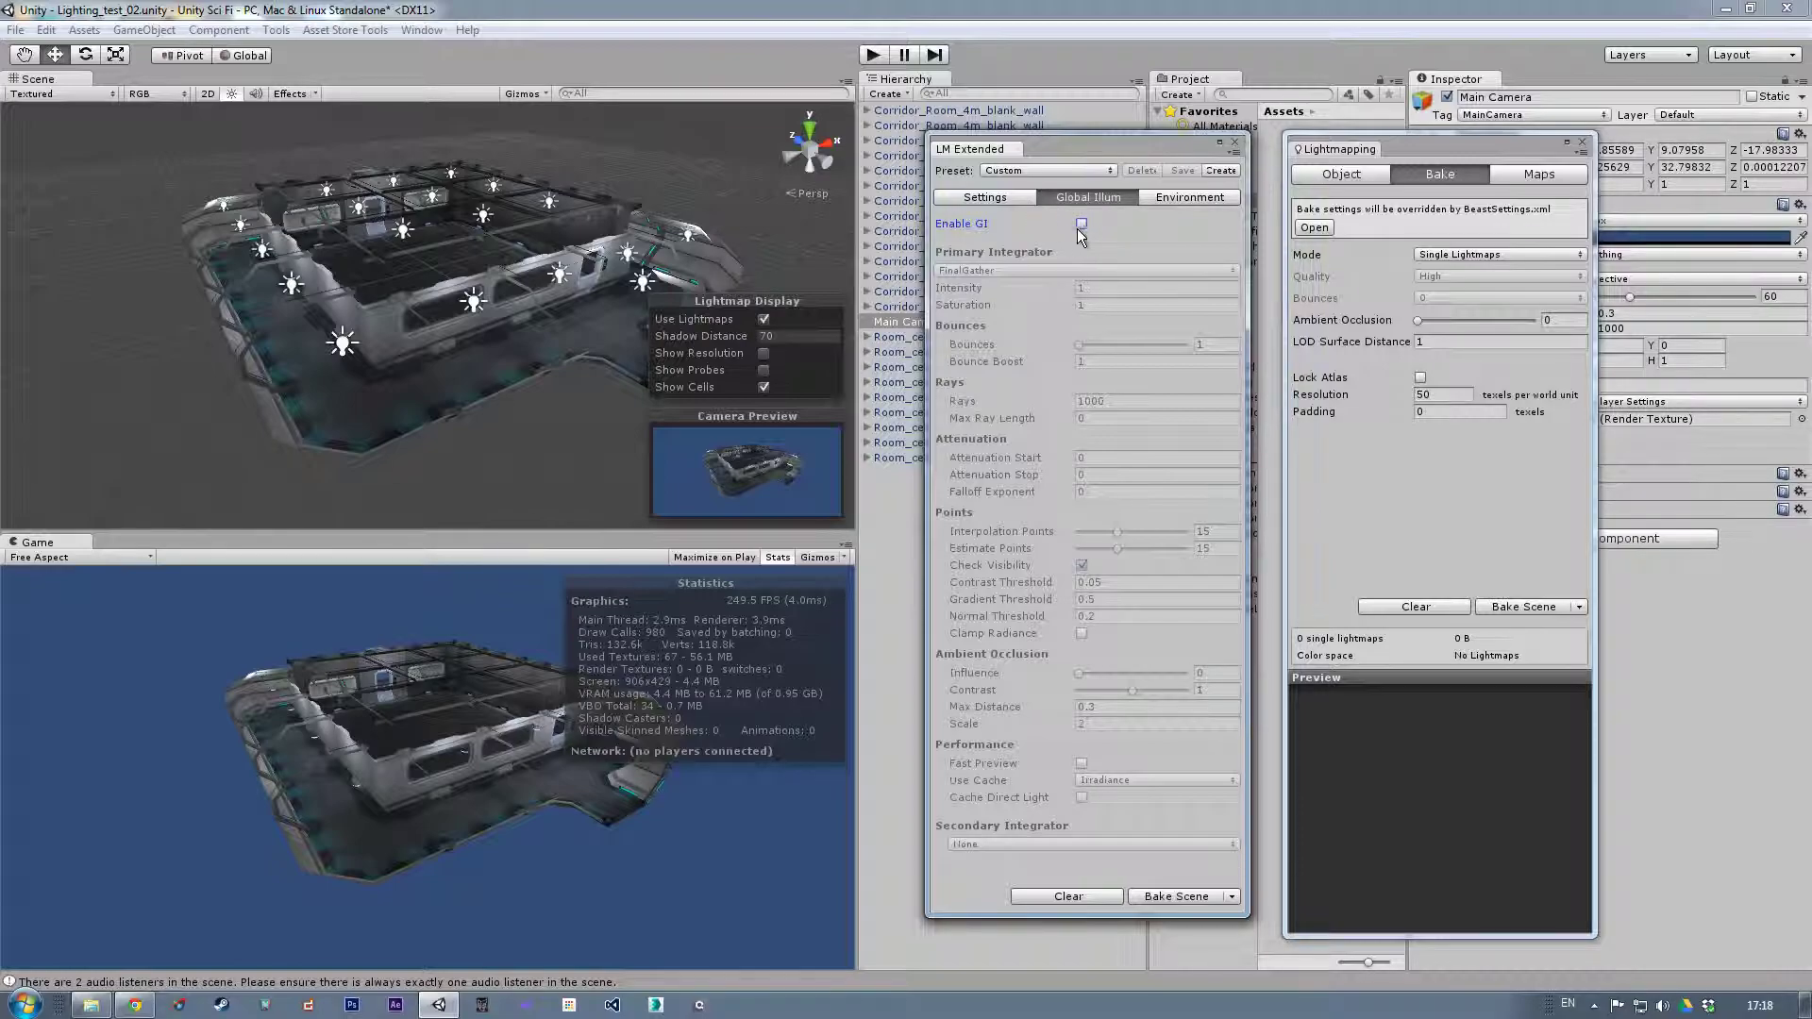
Set the lightmap padding to 4 texels.
left_click(984, 197)
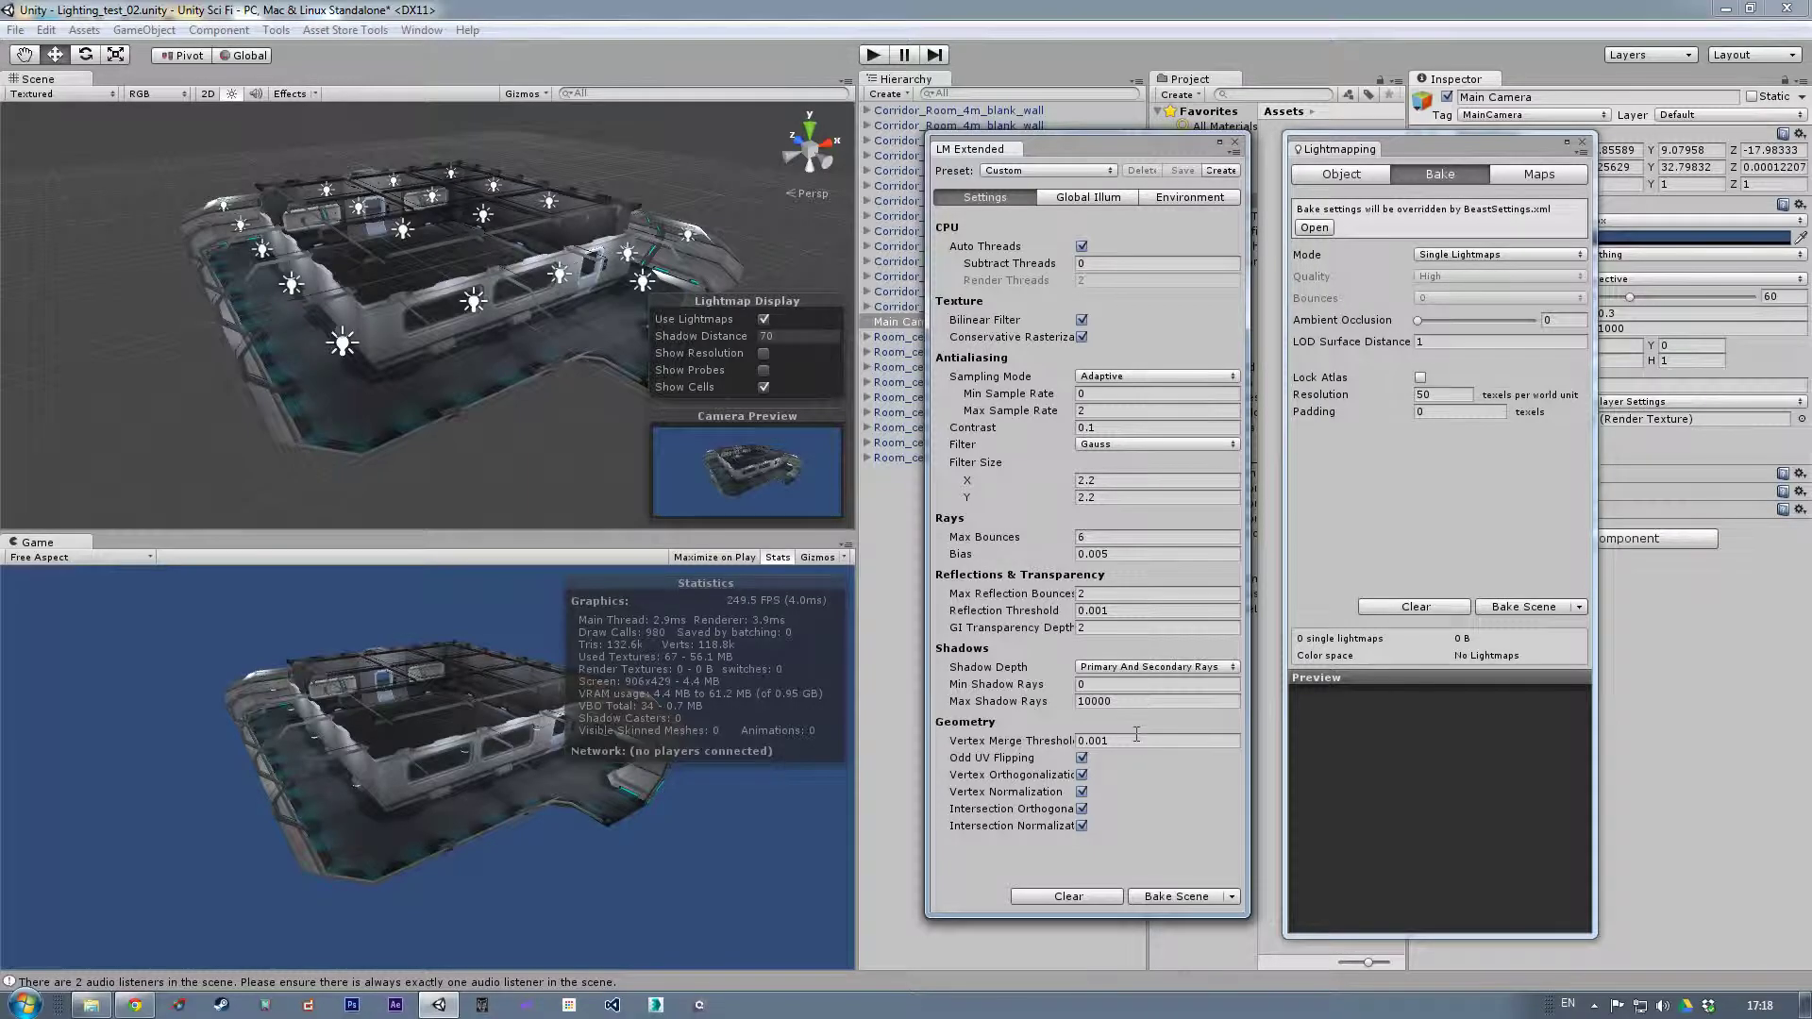
left_click(1416, 412)
type("4")
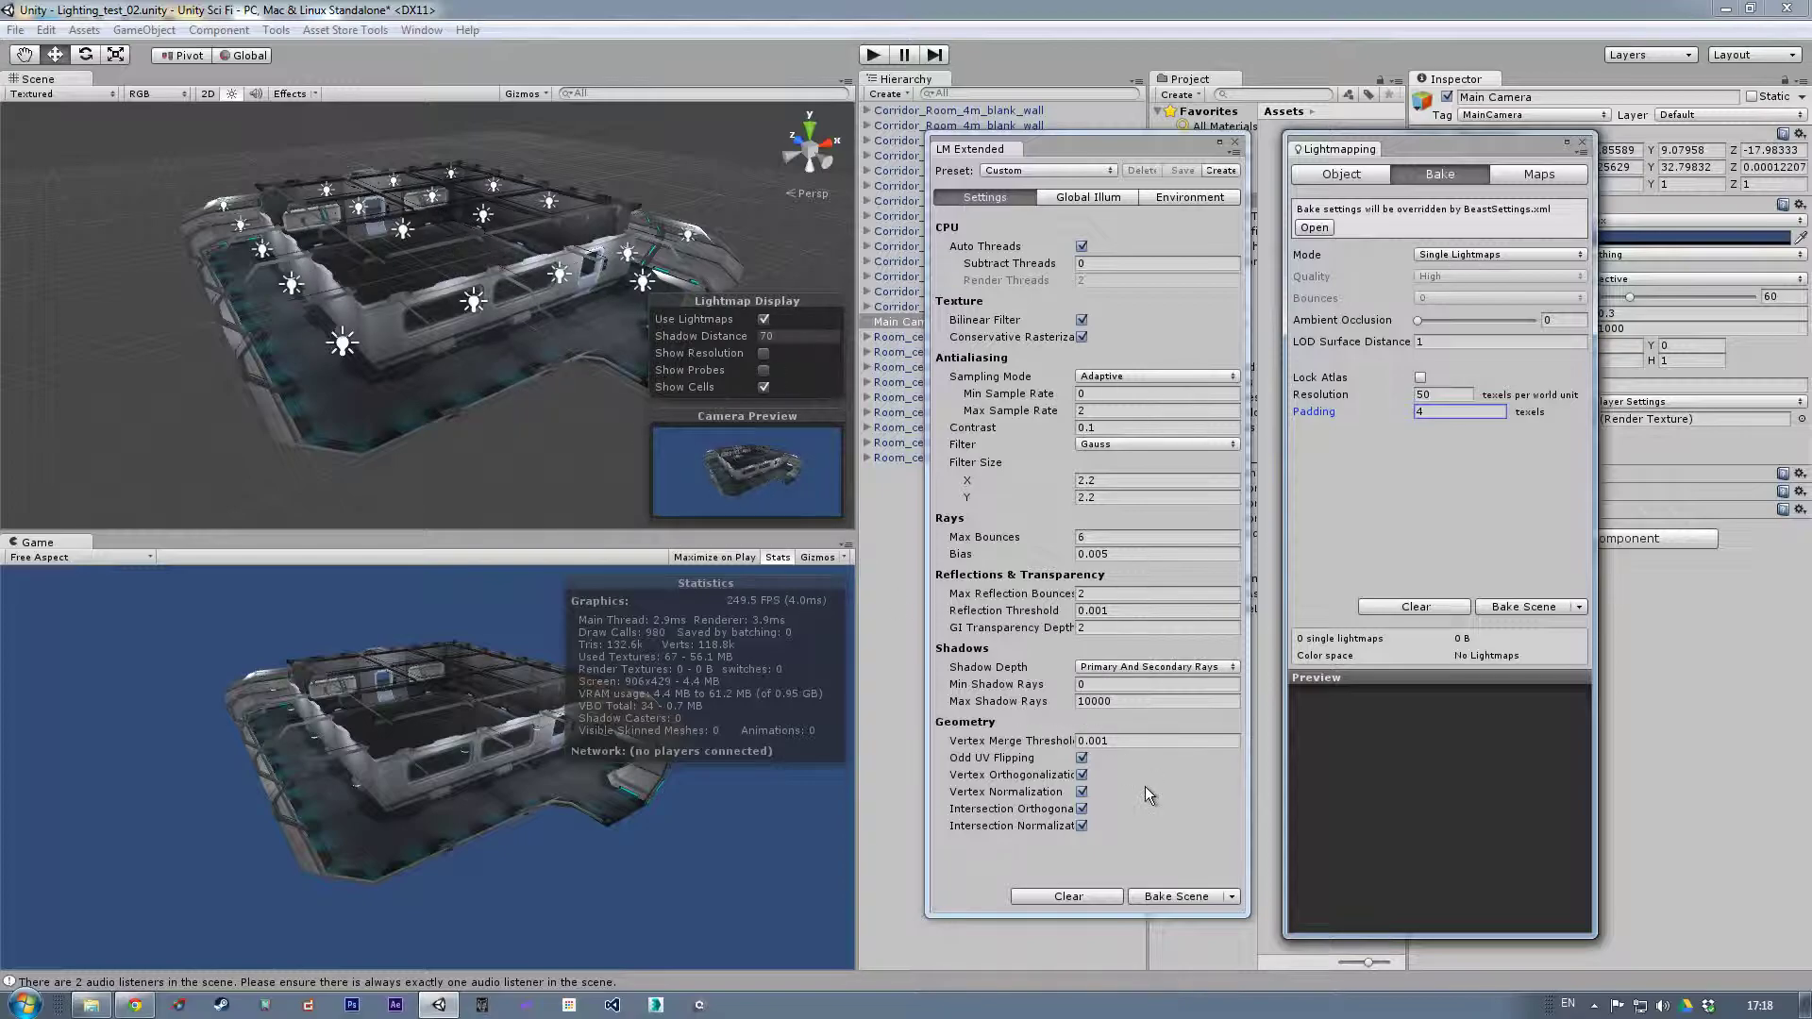
left_click(16, 31)
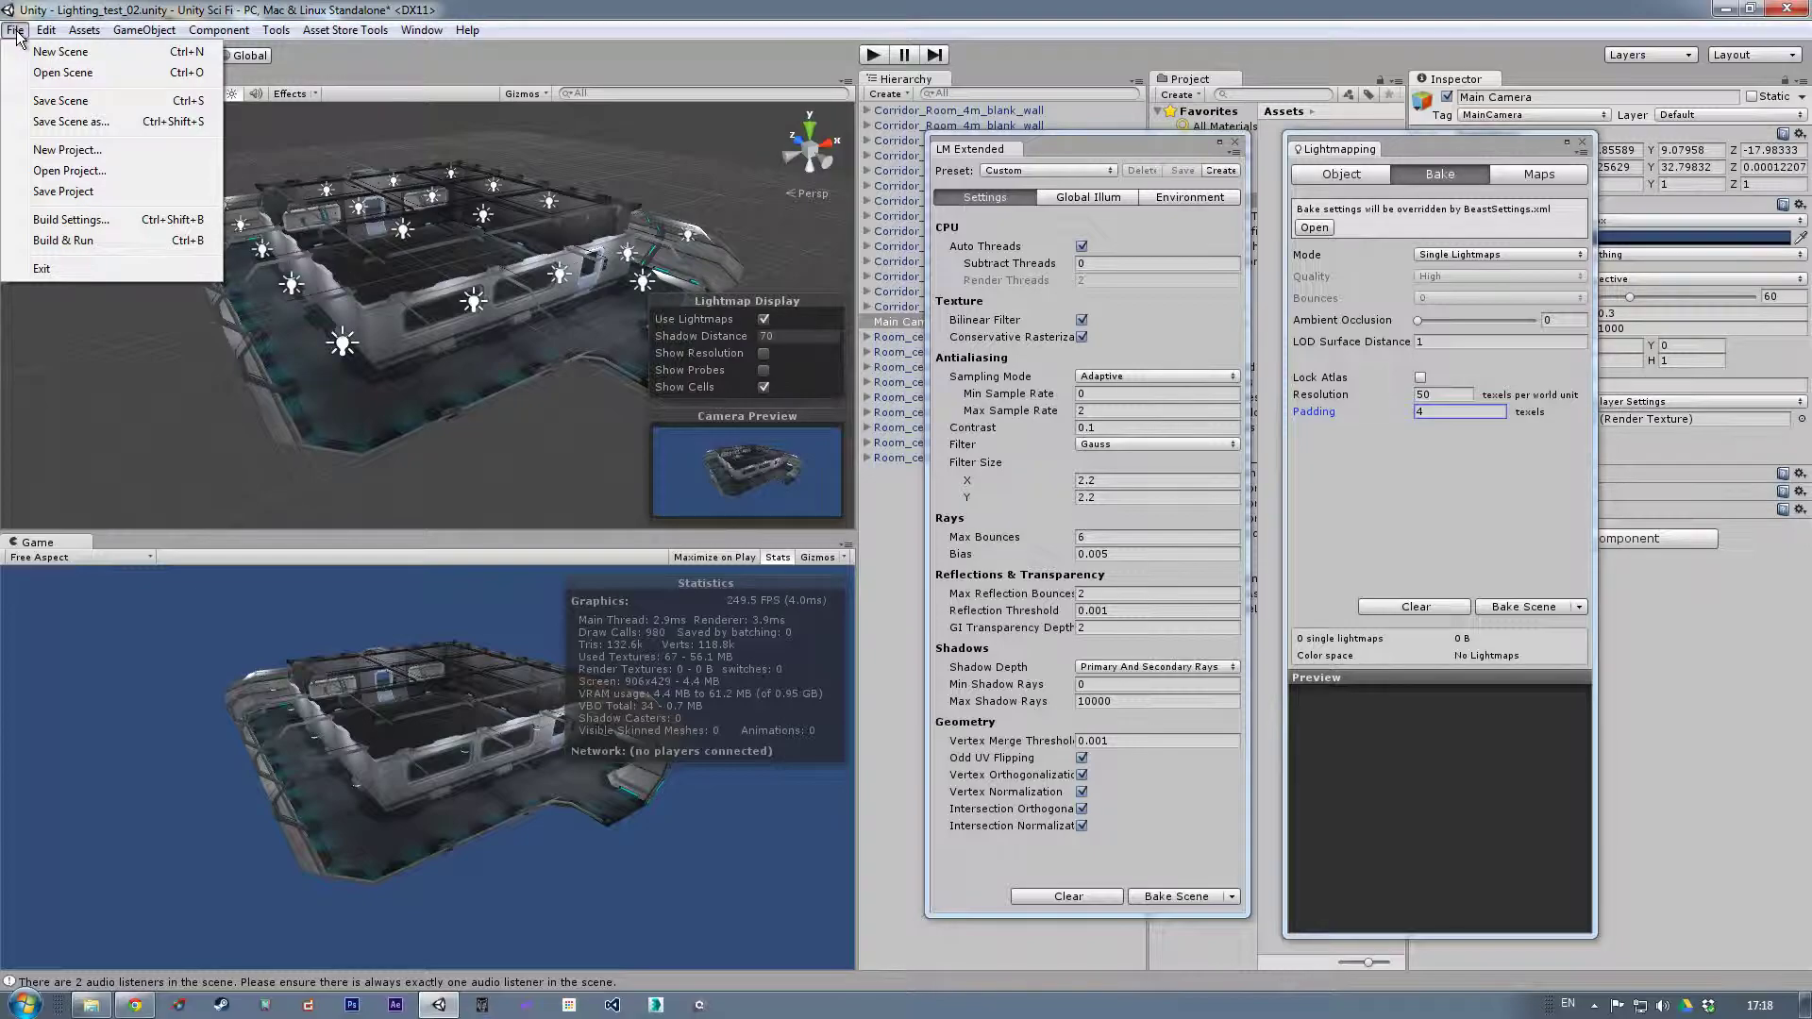
Open Edit > Render Settings and place it beside the Lightmapping window.
mouse_move(46, 33)
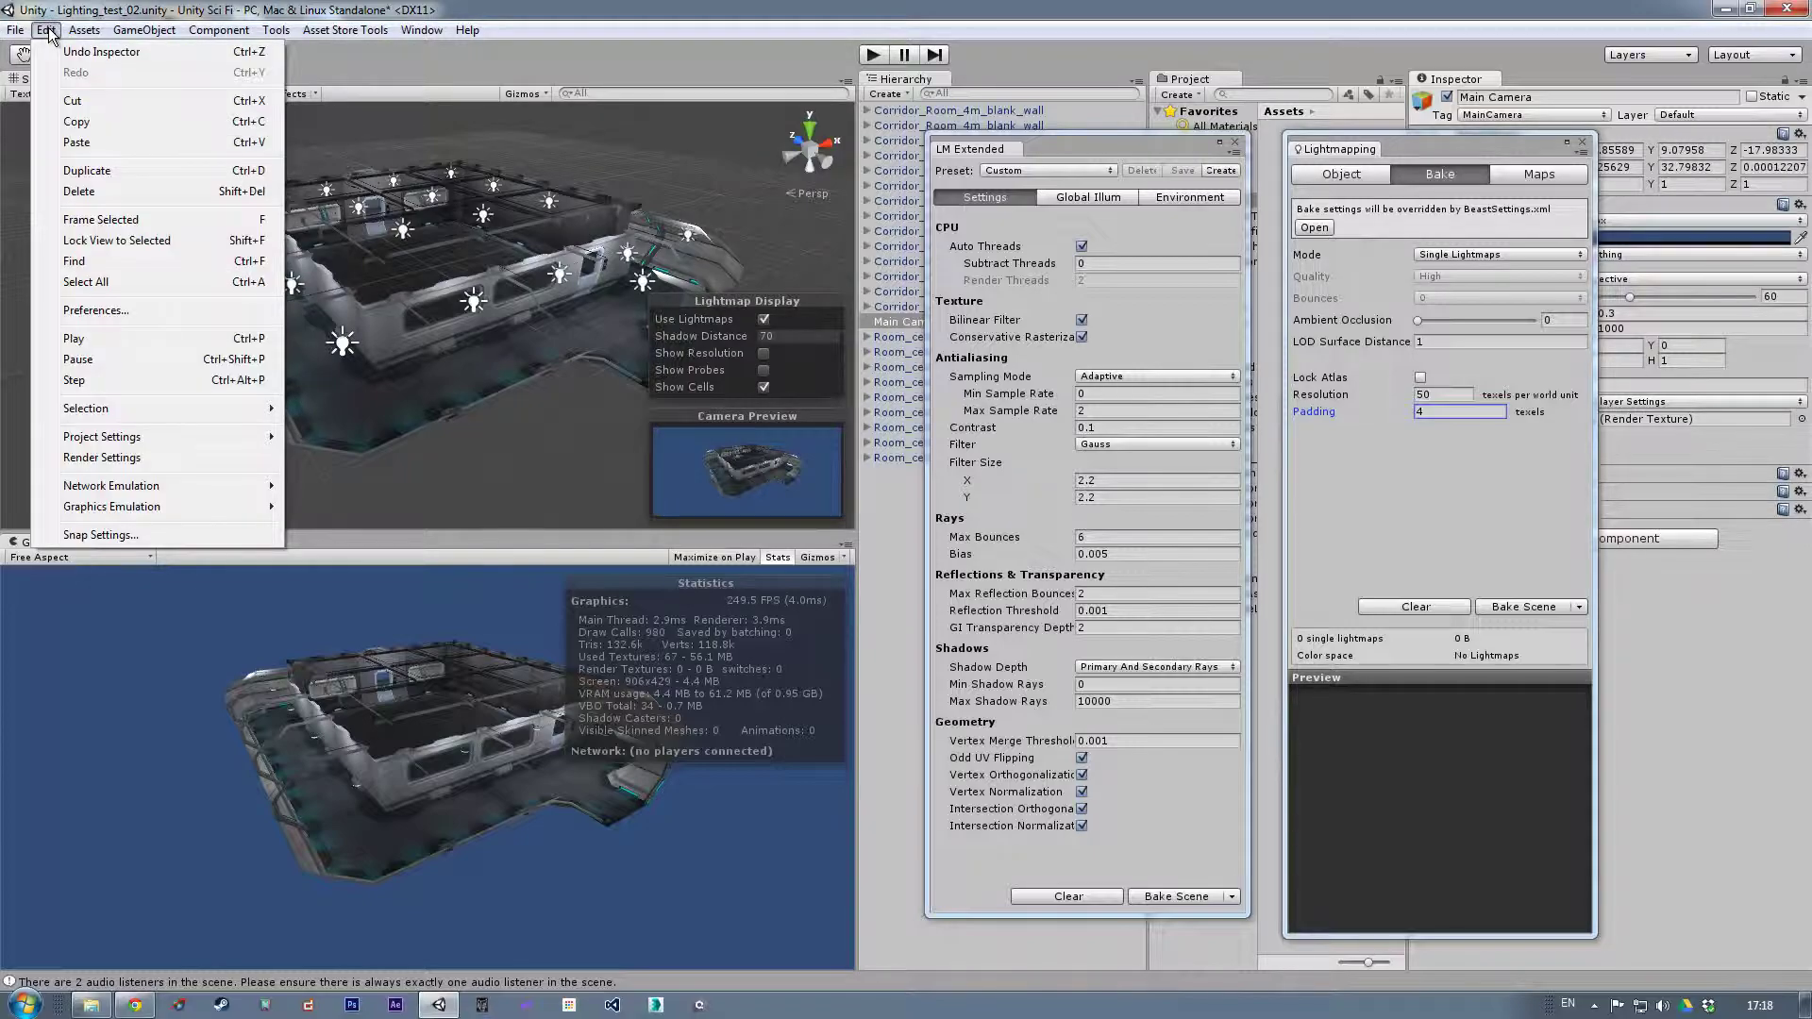
left_click(101, 458)
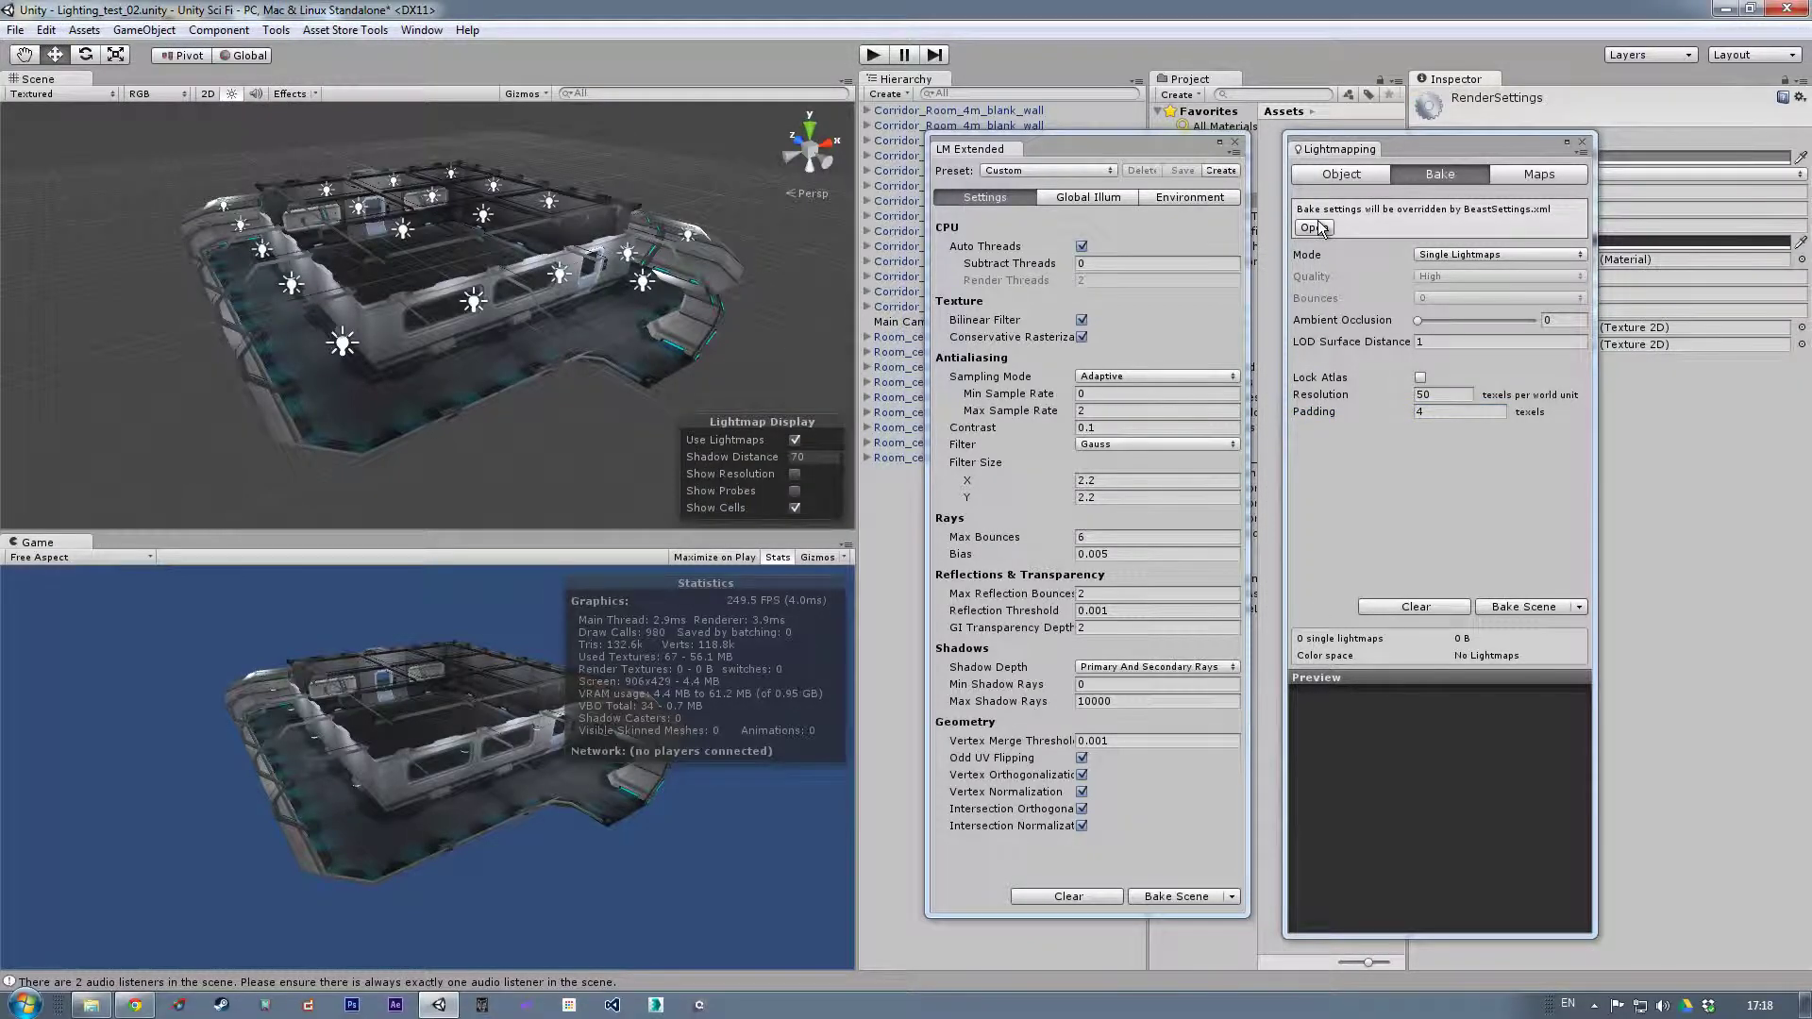
left_click_drag(1419, 149, 1200, 151)
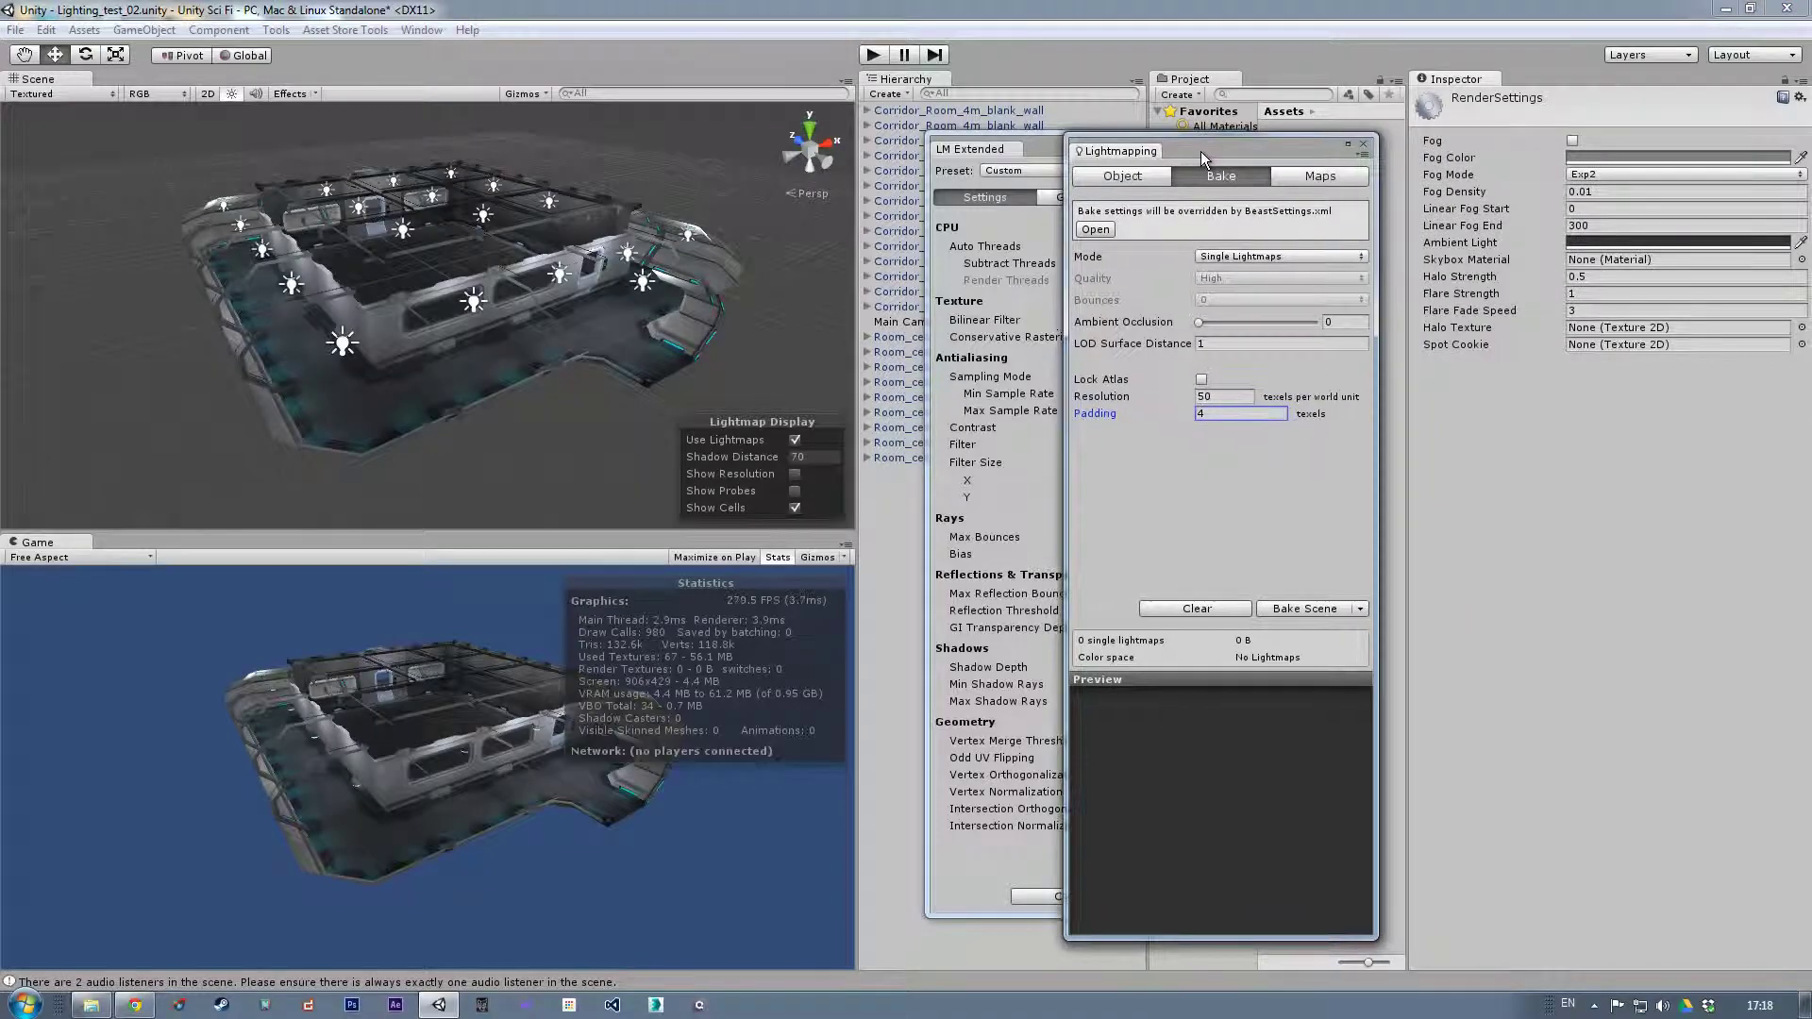
left_click(1627, 242)
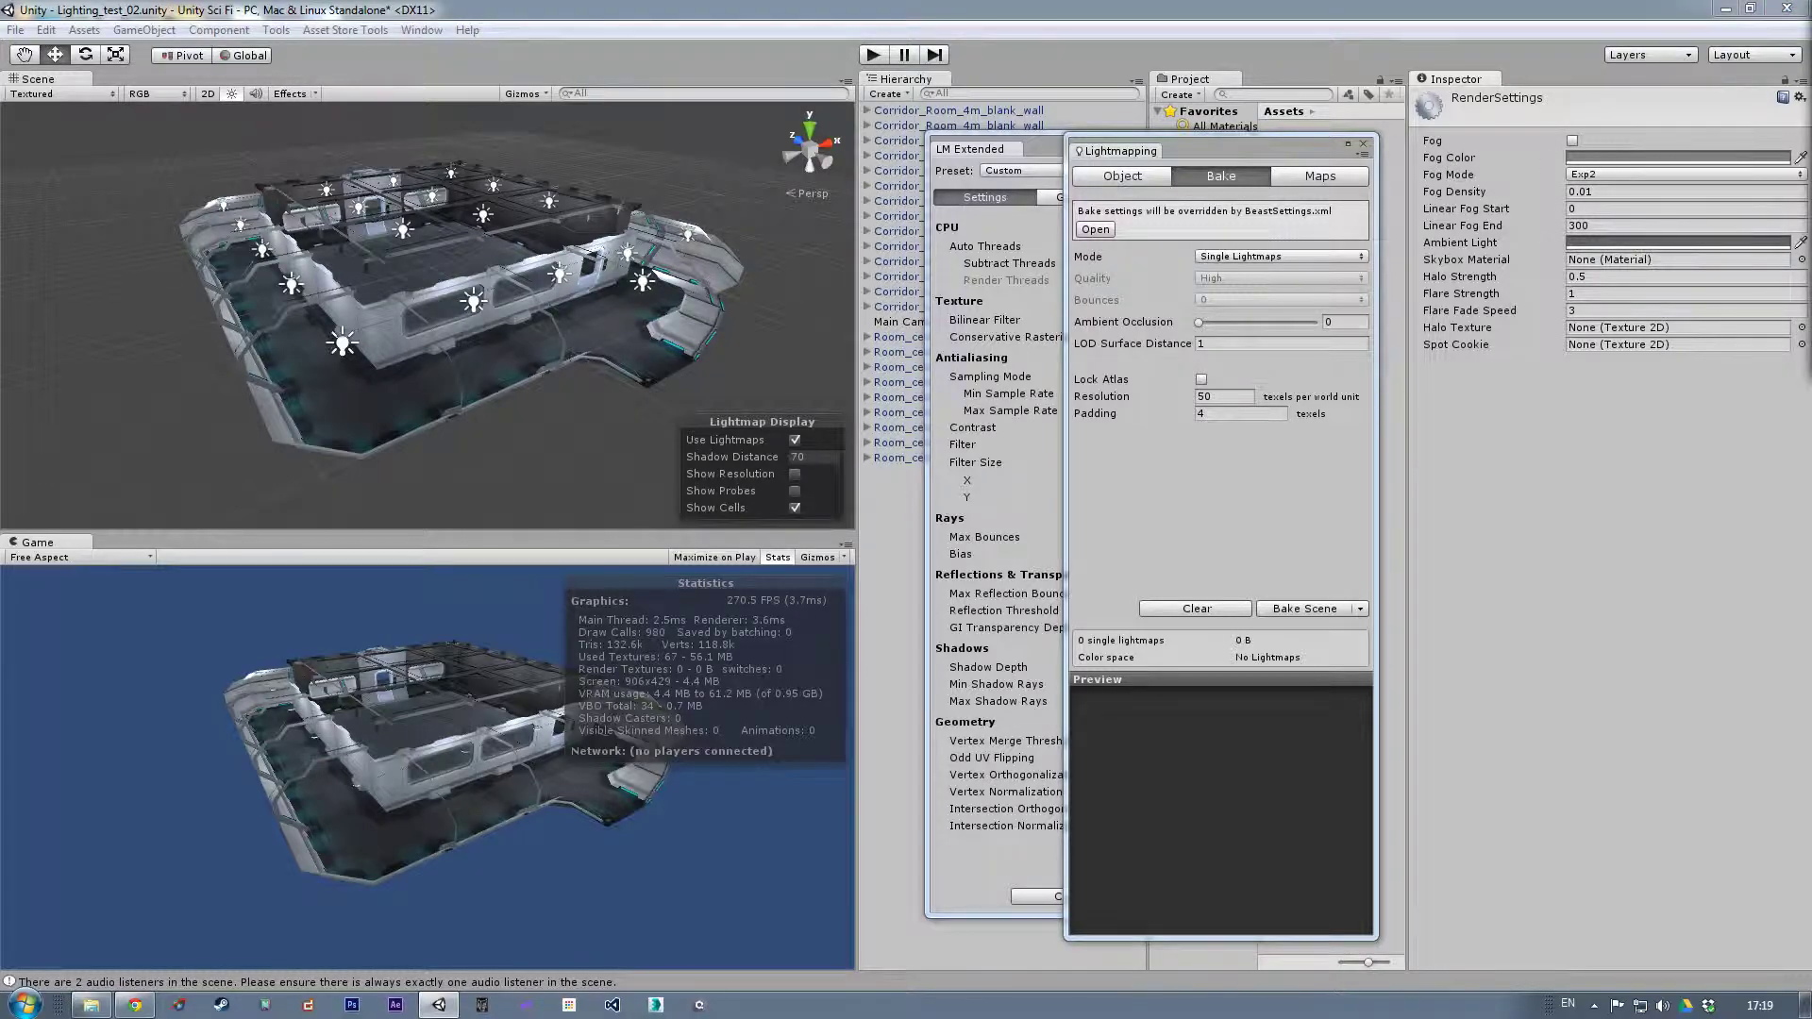
Set the Ambient Light colour to the mid-grey preset (93, 99, 105).
left_click(1678, 243)
left_click_drag(1357, 70, 1246, 72)
left_click_drag(1155, 240, 1130, 303)
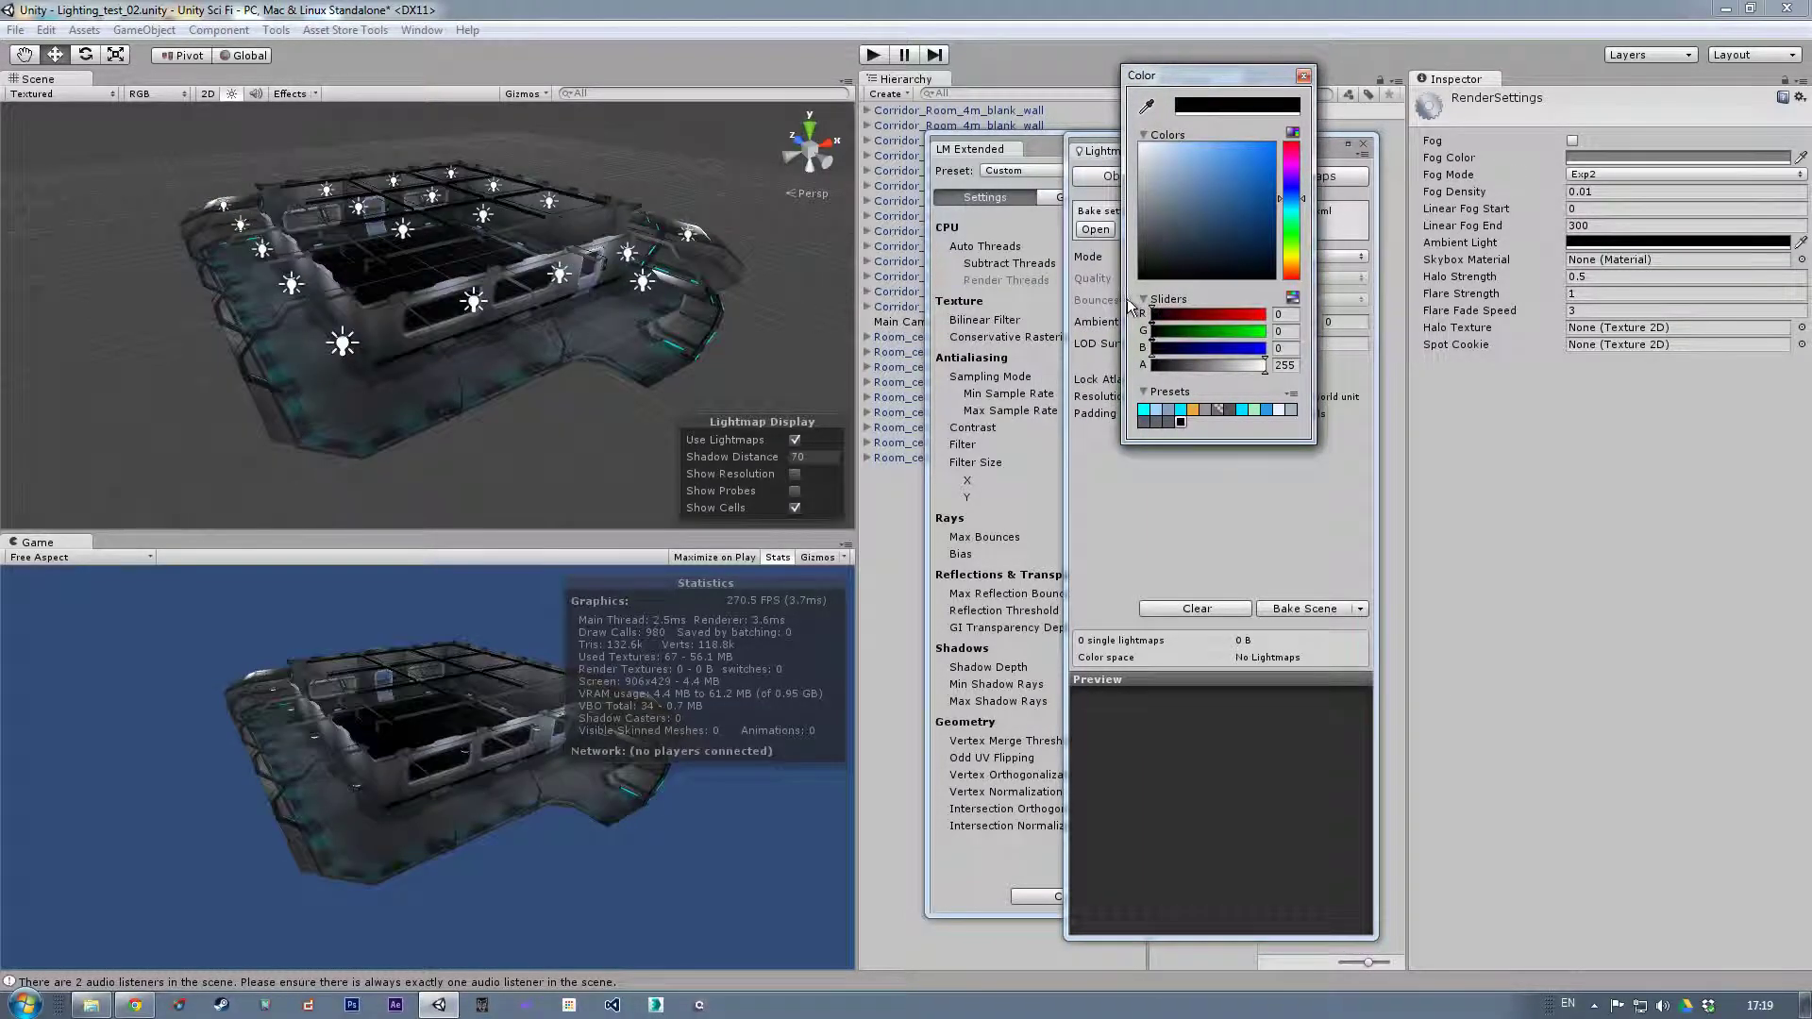
left_click(1168, 423)
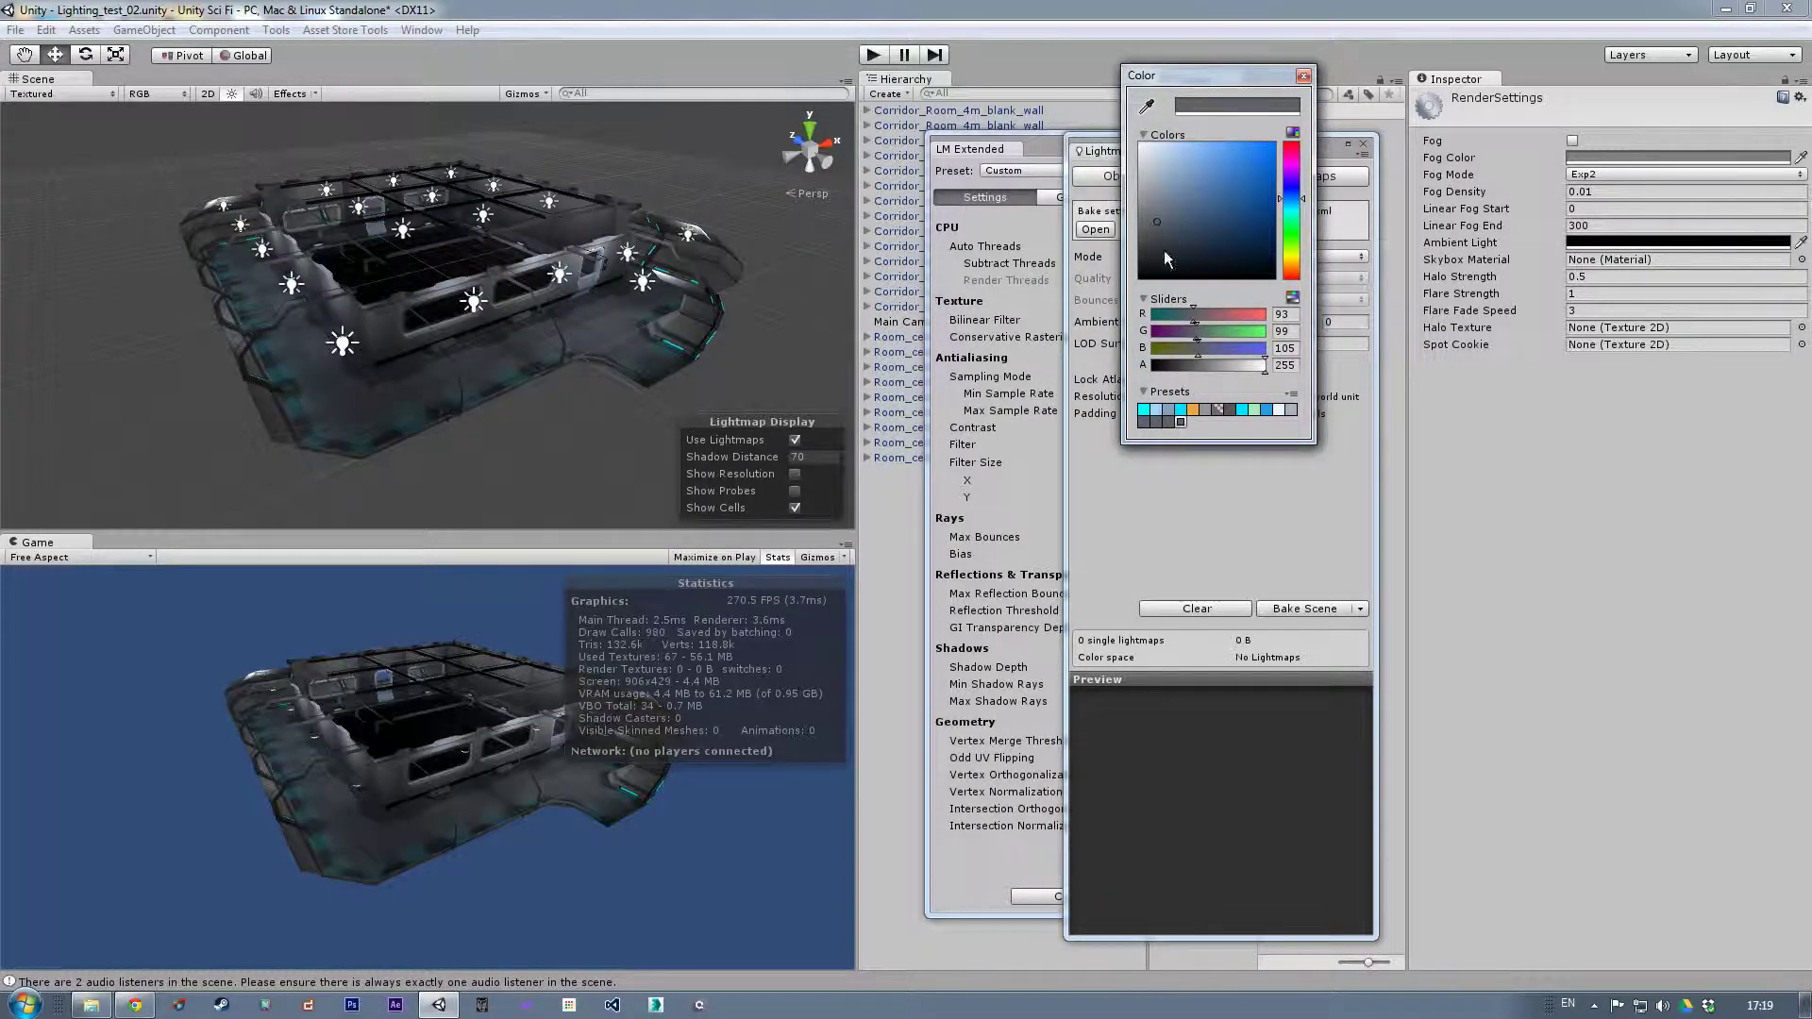
left_click(1302, 76)
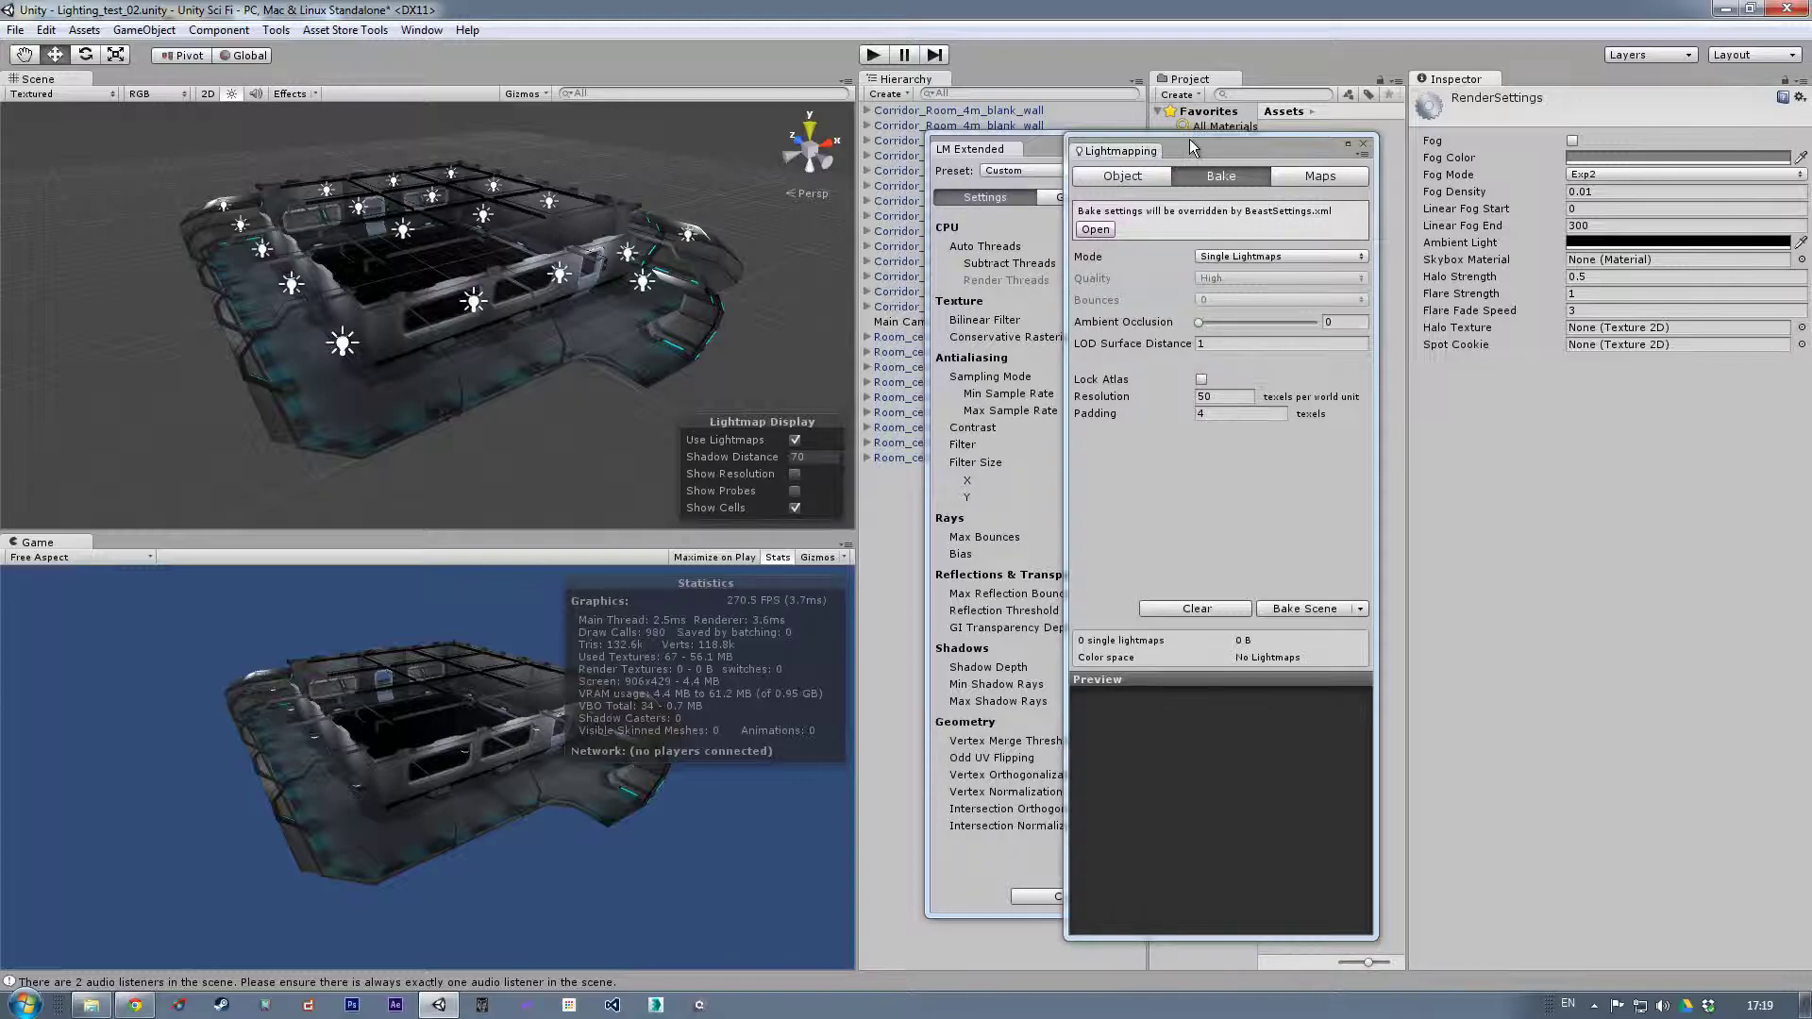
Re-apply the grey ambient light preset and bake the scene's lightmaps.
left_click_drag(1189, 144, 1291, 149)
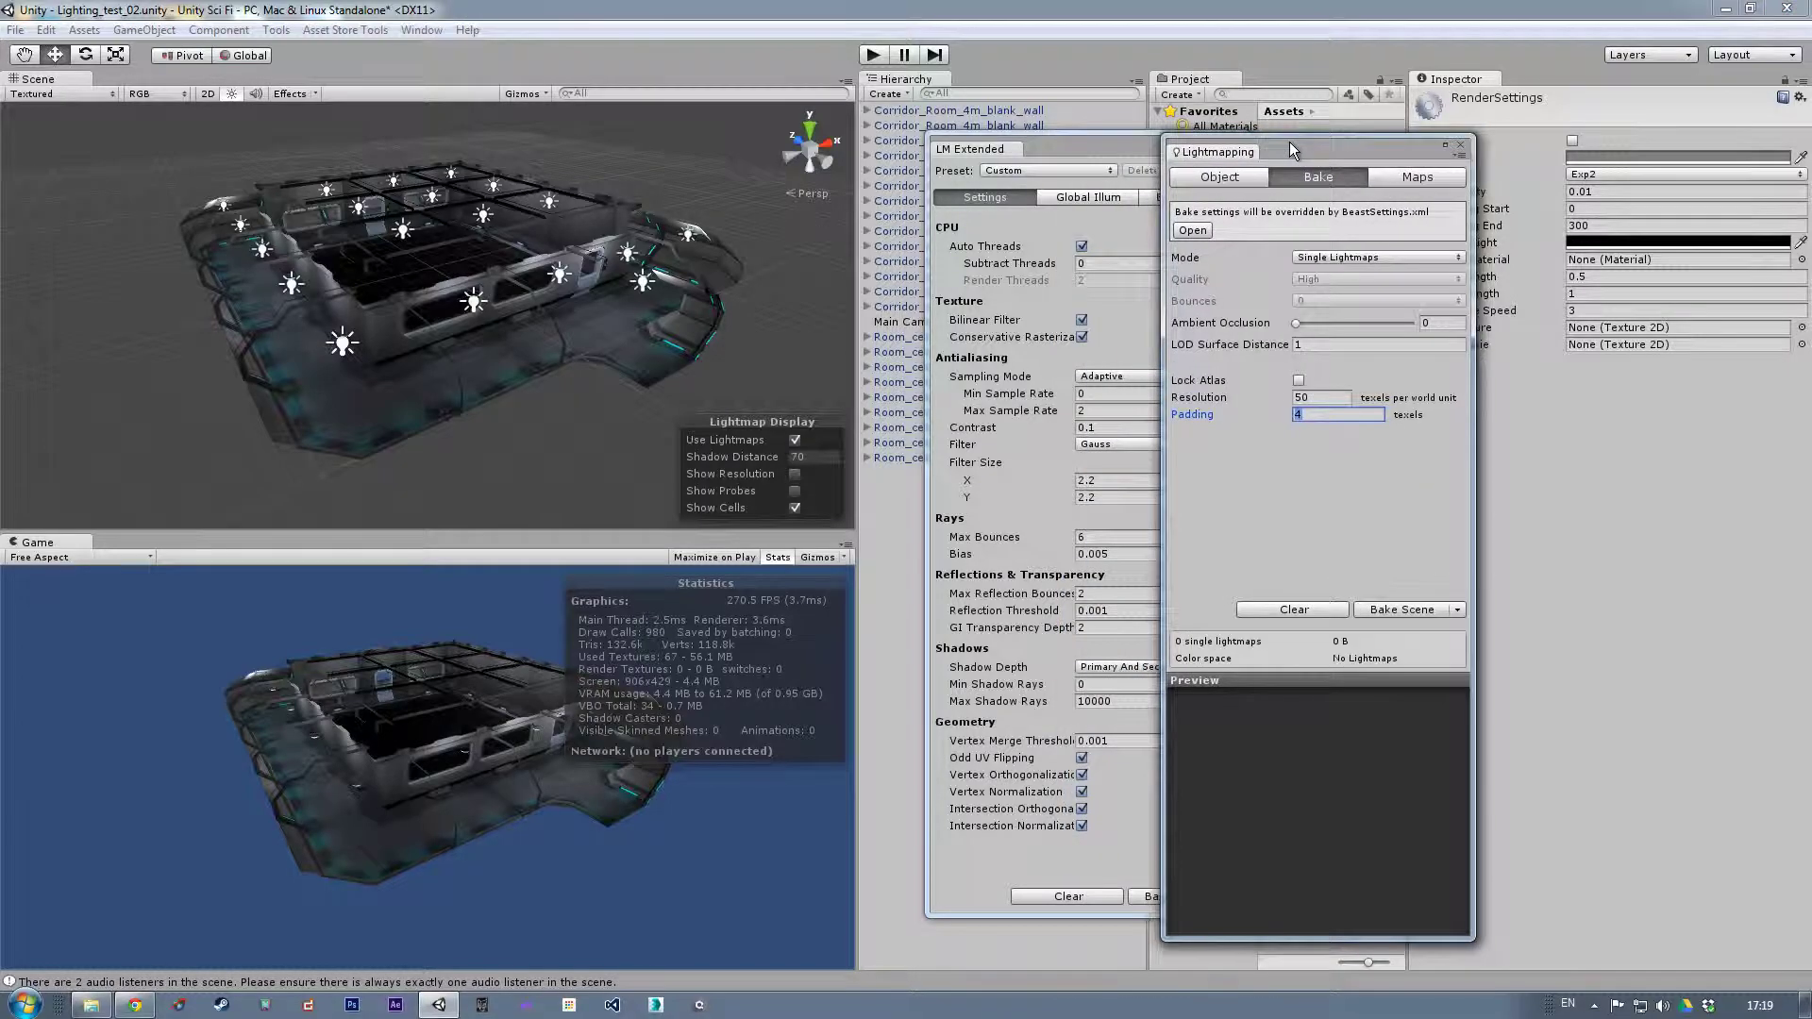
left_click(1668, 241)
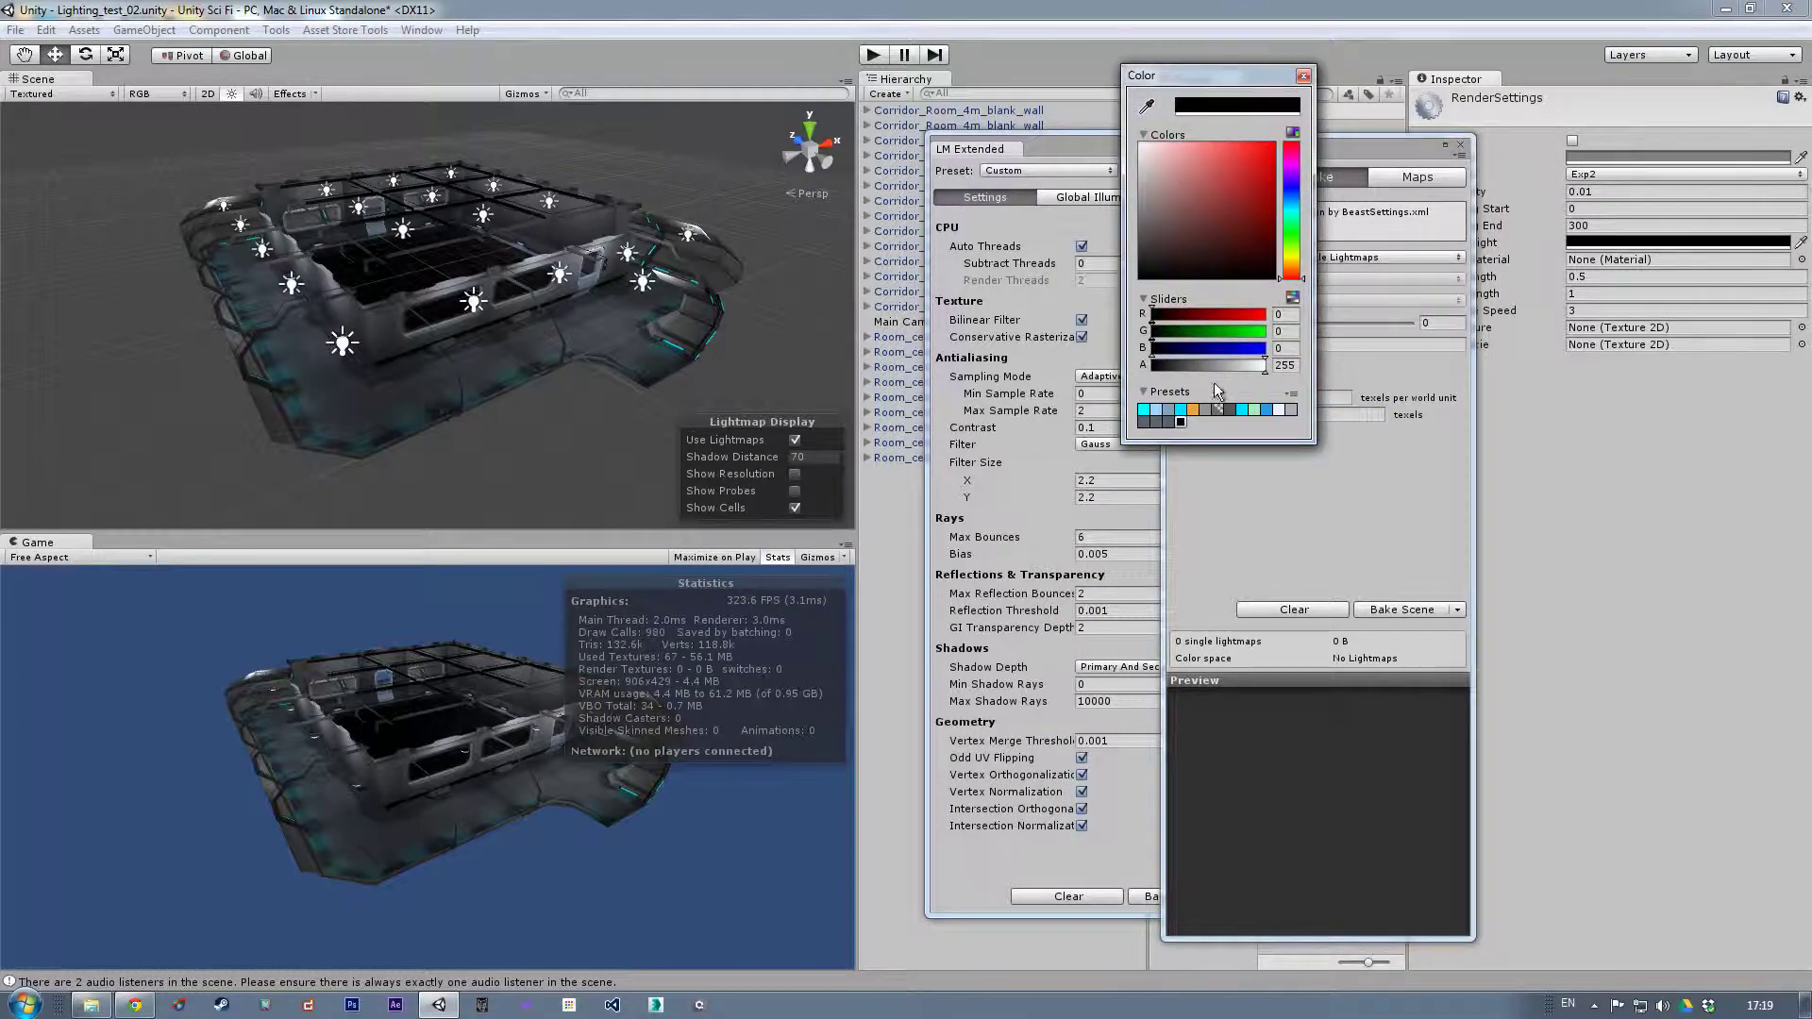
left_click(1169, 422)
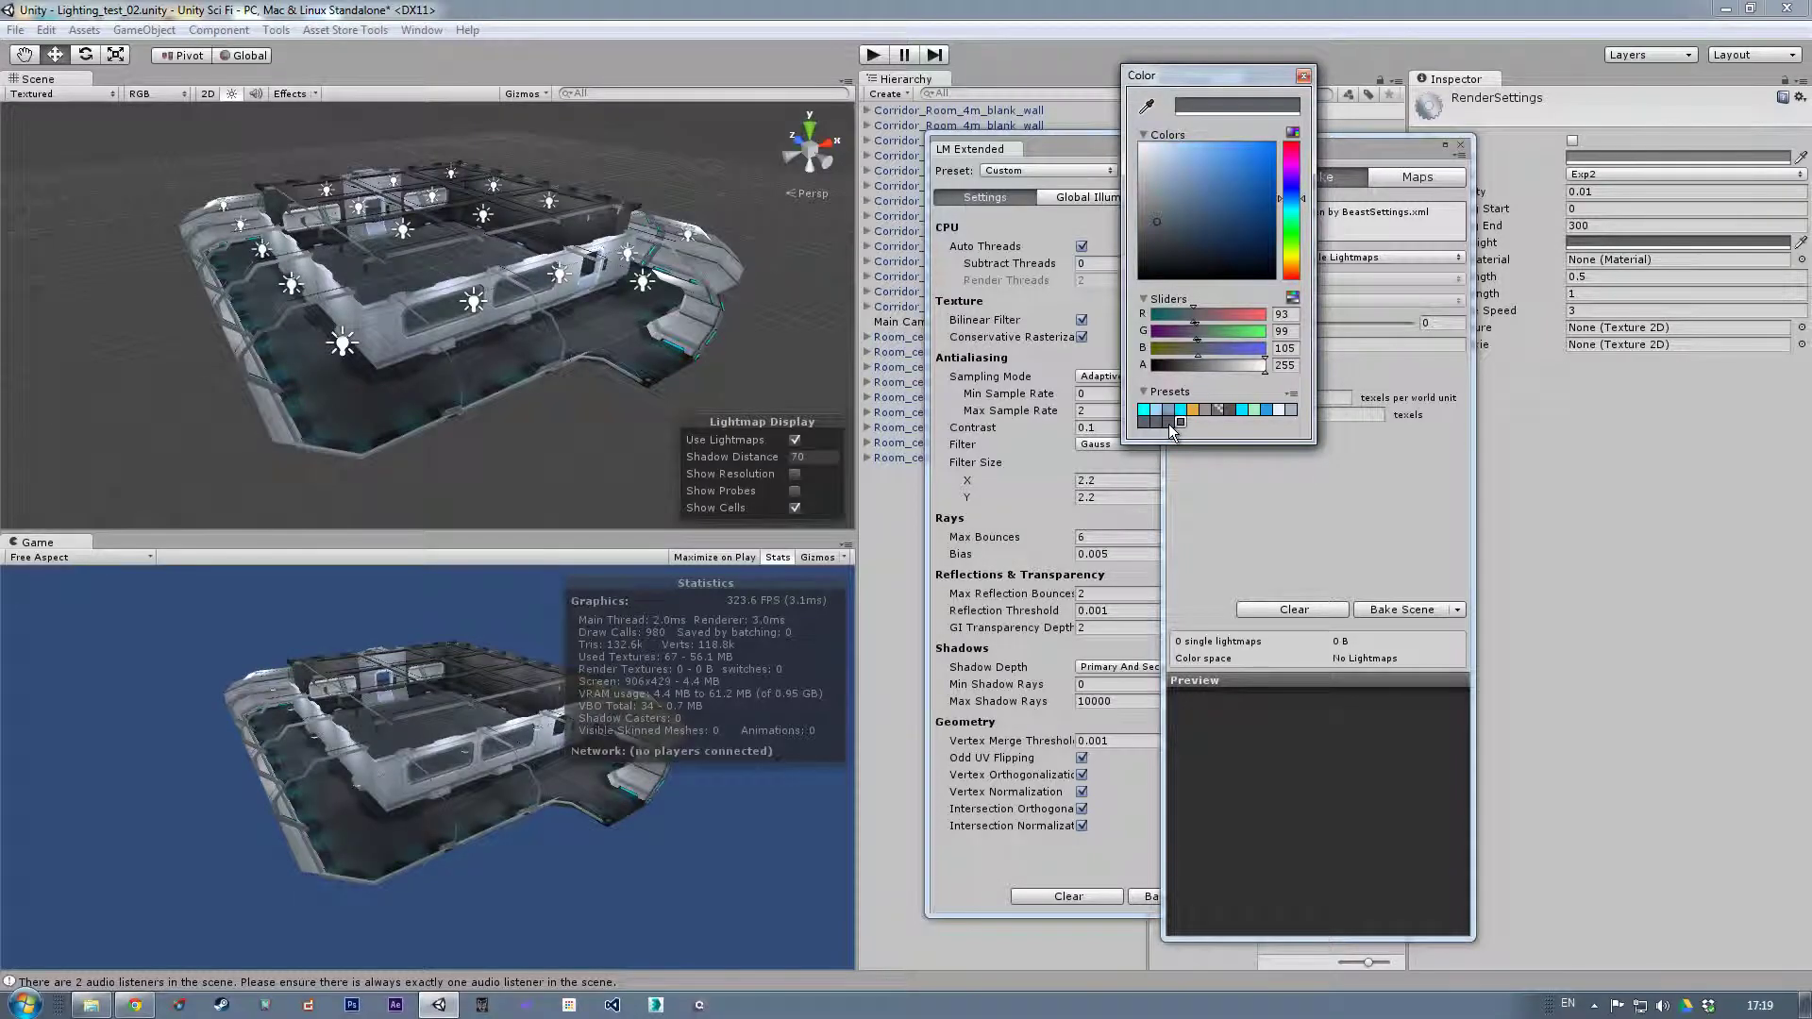
left_click(1303, 75)
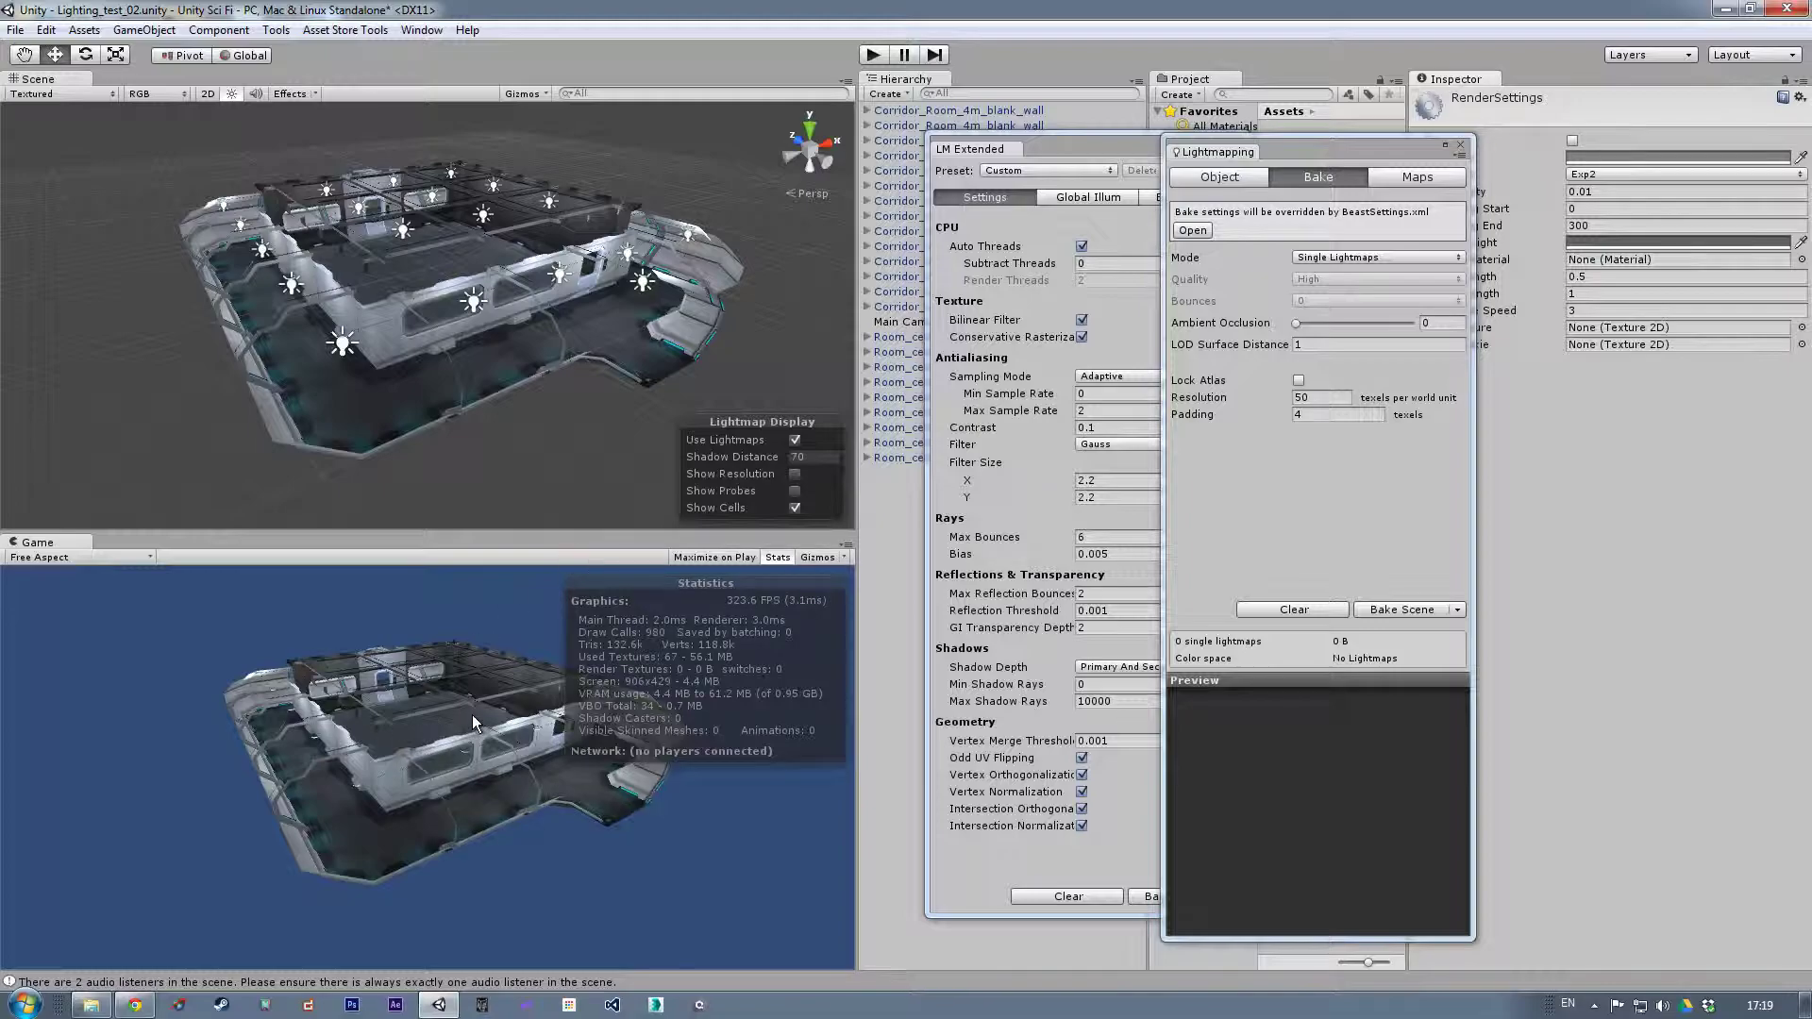
left_click(1401, 610)
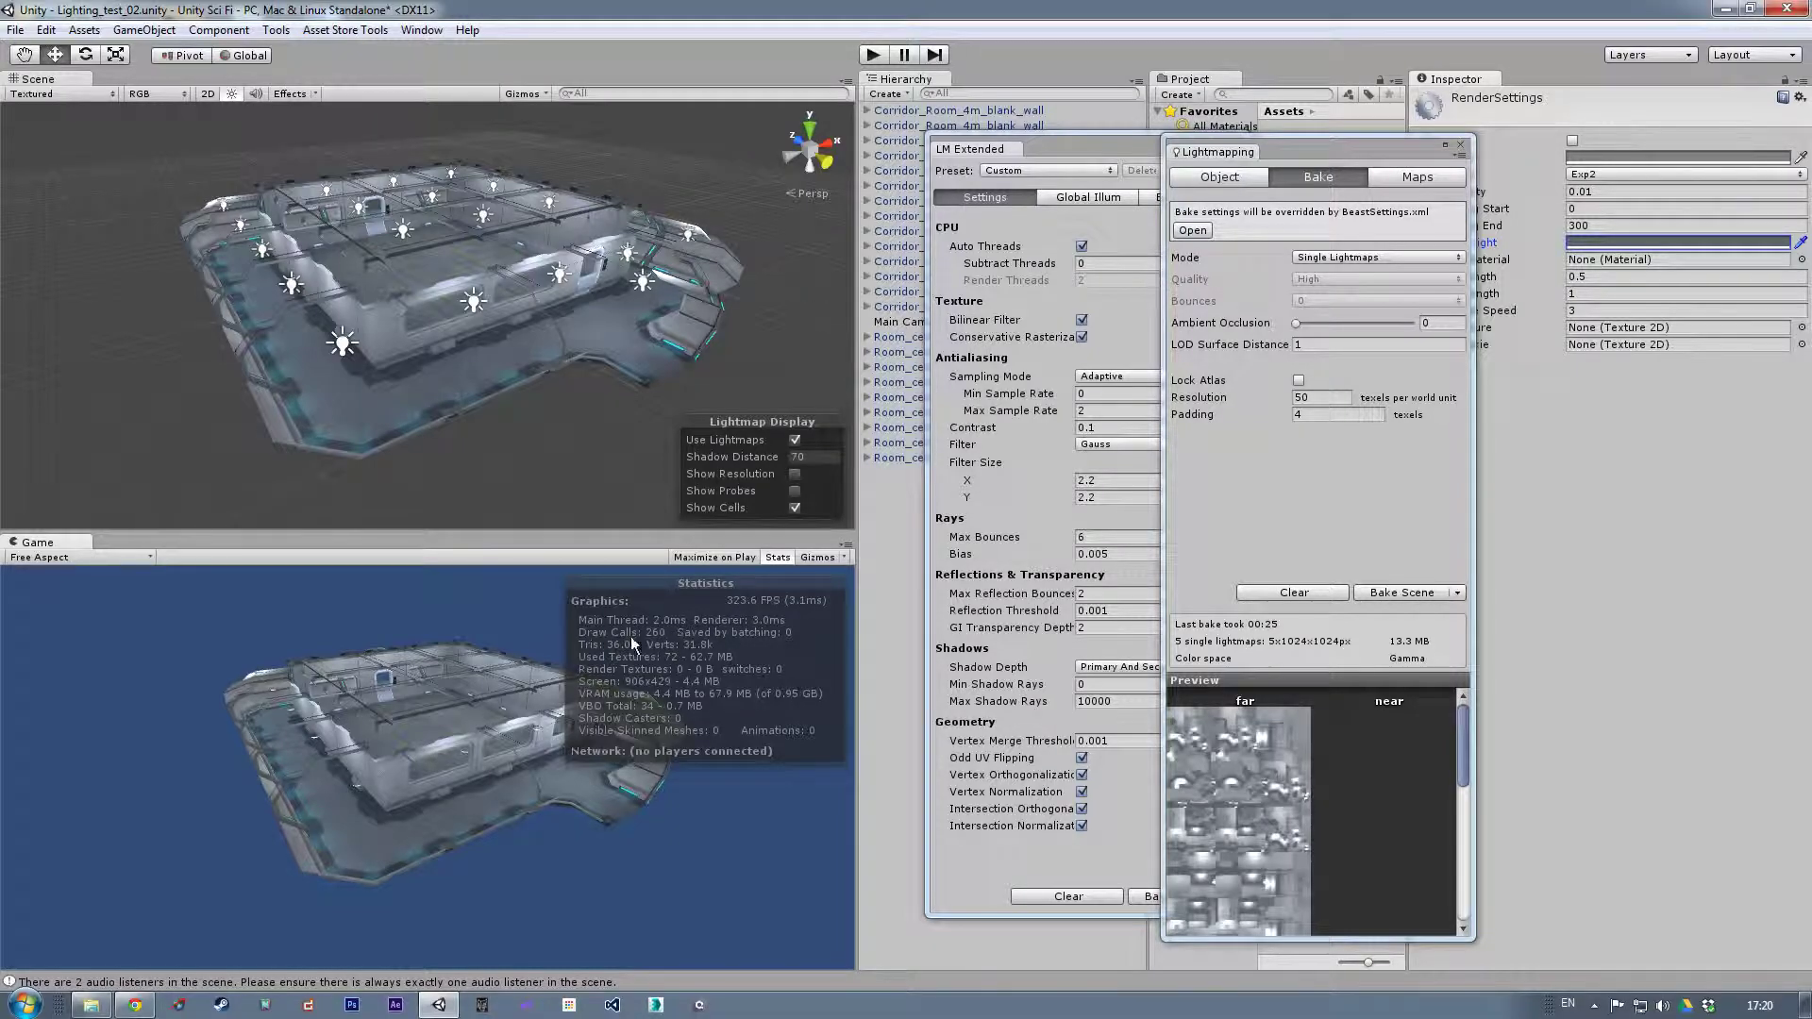
Untick Use Lightmaps in the Lightmap Display to compare the scene without baked lighting.
left_click(796, 440)
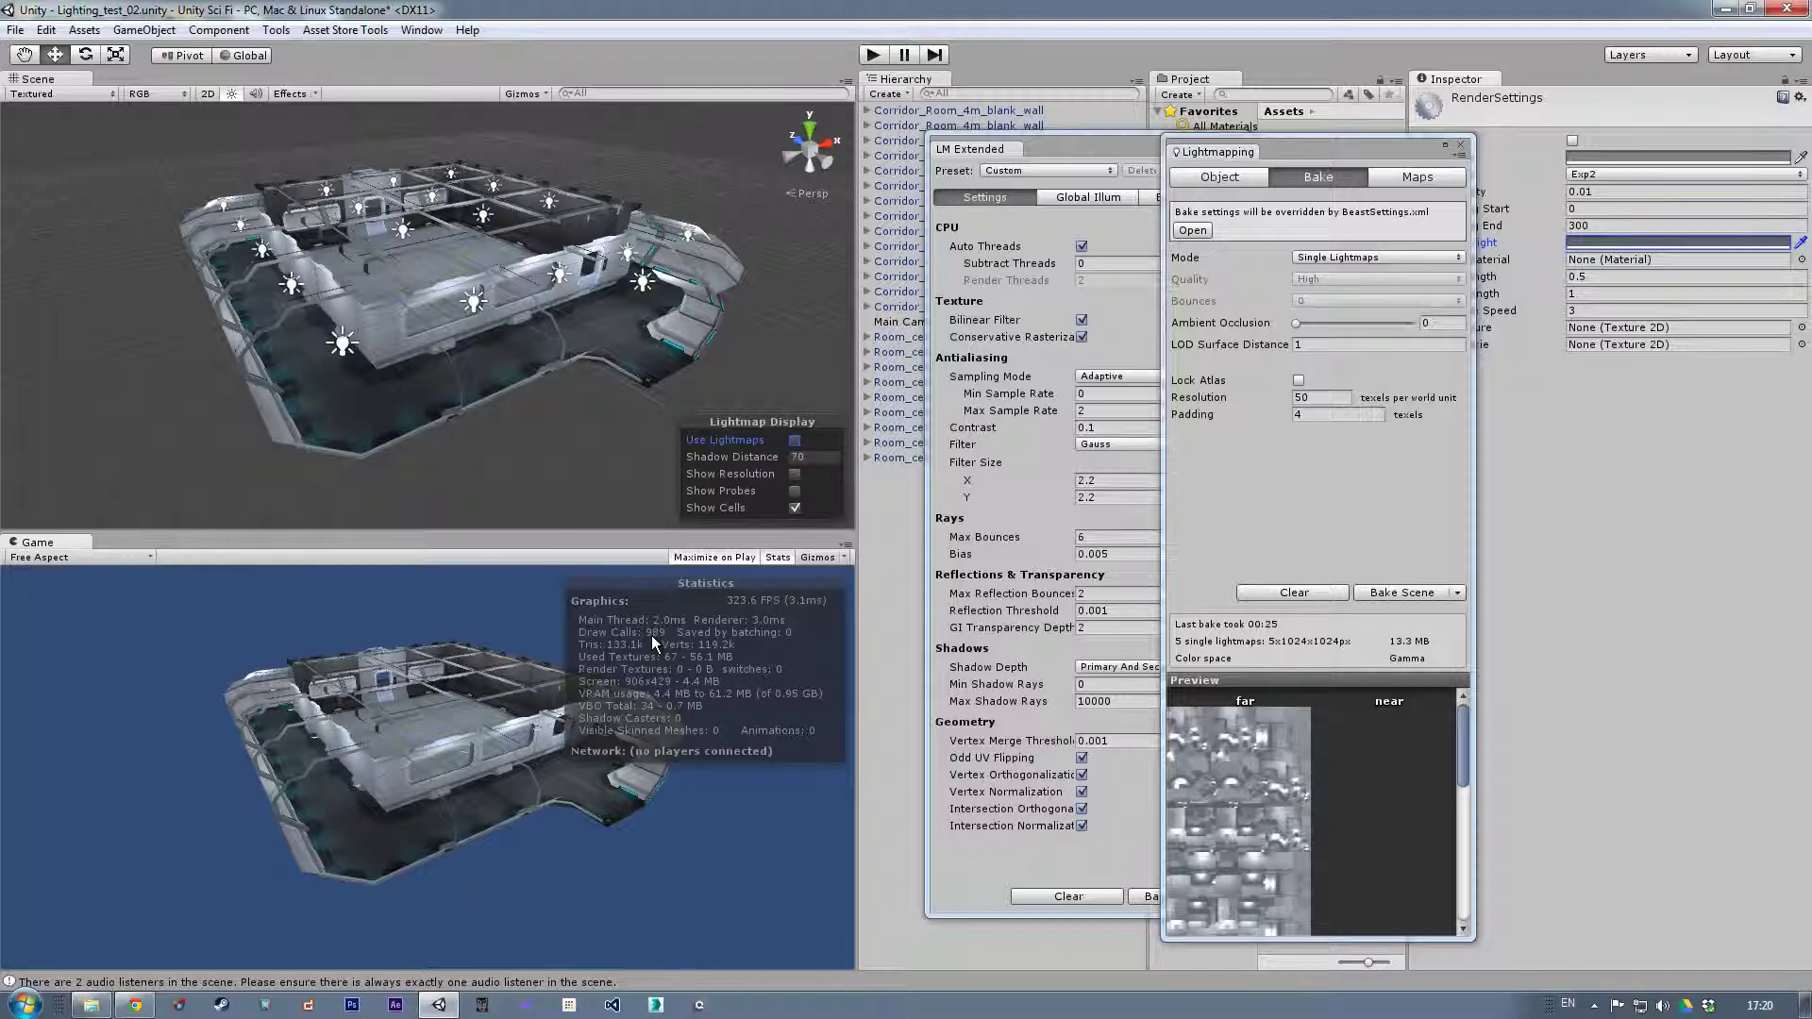
Re-enable Use Lightmaps, check the 260 draw calls in the Game view, and enter Play mode.
left_click(795, 441)
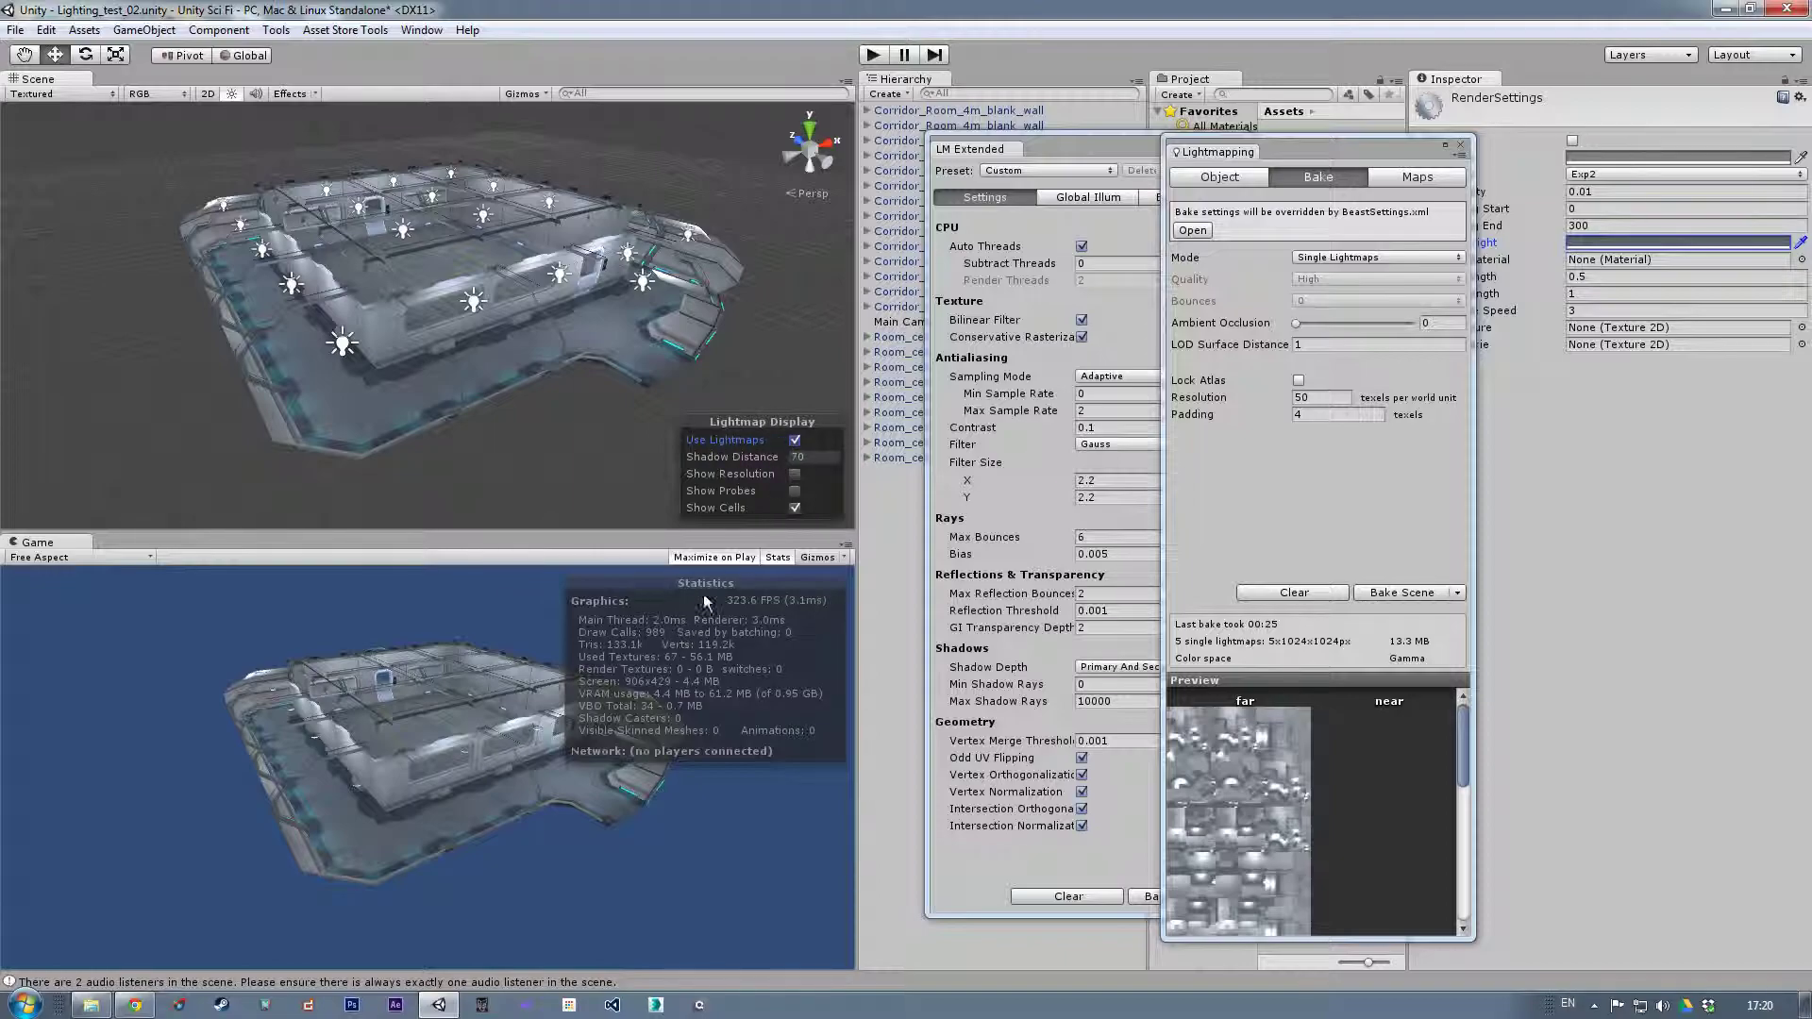
left_click(719, 557)
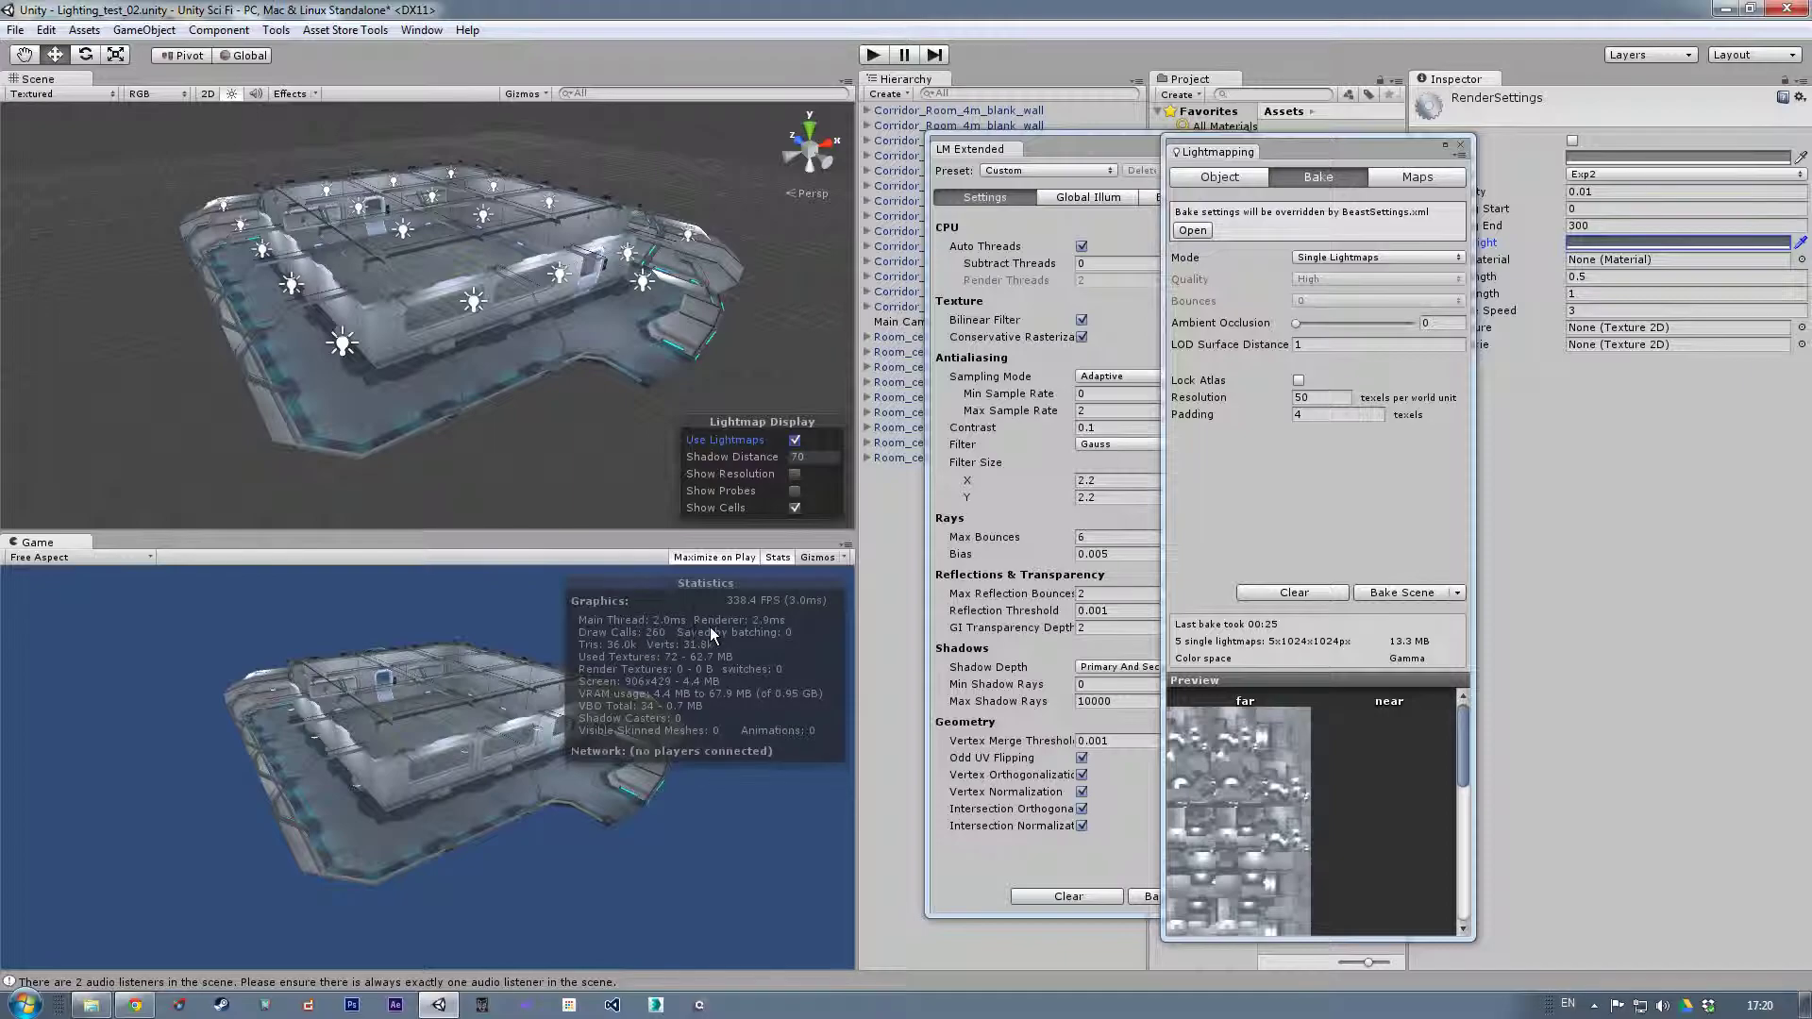
left_click(880, 55)
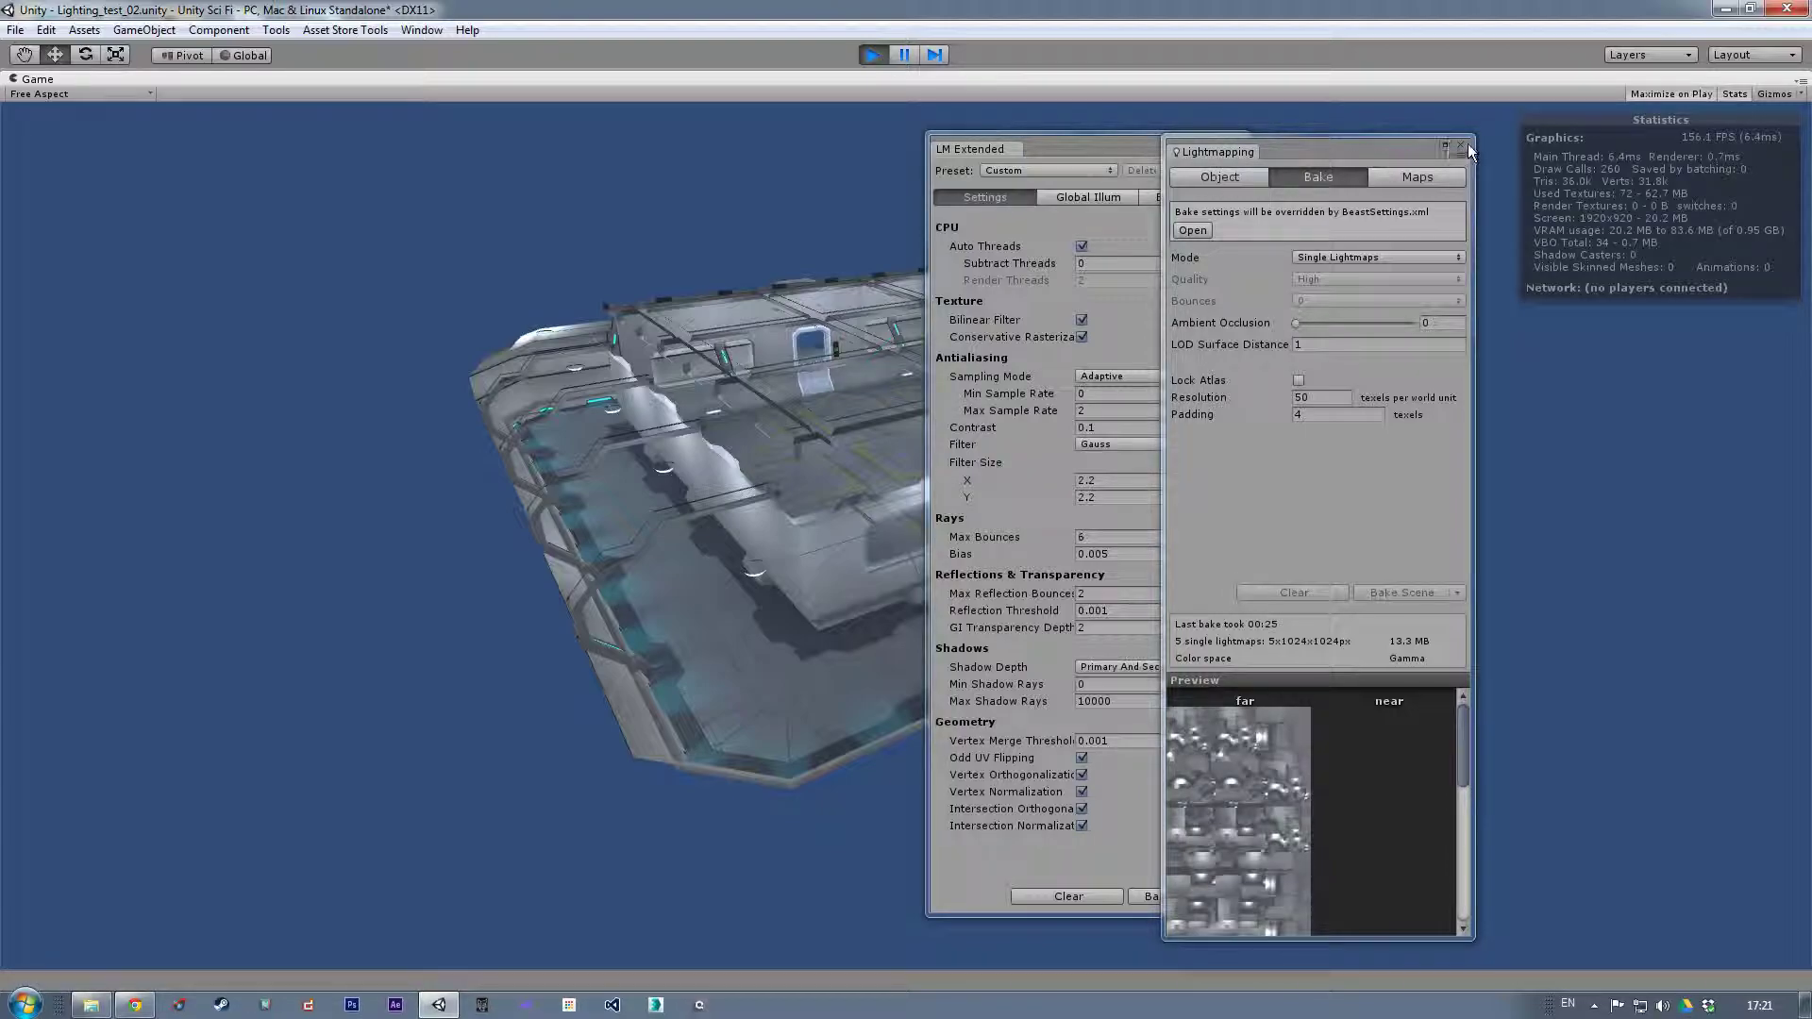
Close the Lightmapping and Lightmapping Extended windows, then exit Play mode.
left_click(1441, 151)
left_click(1460, 145)
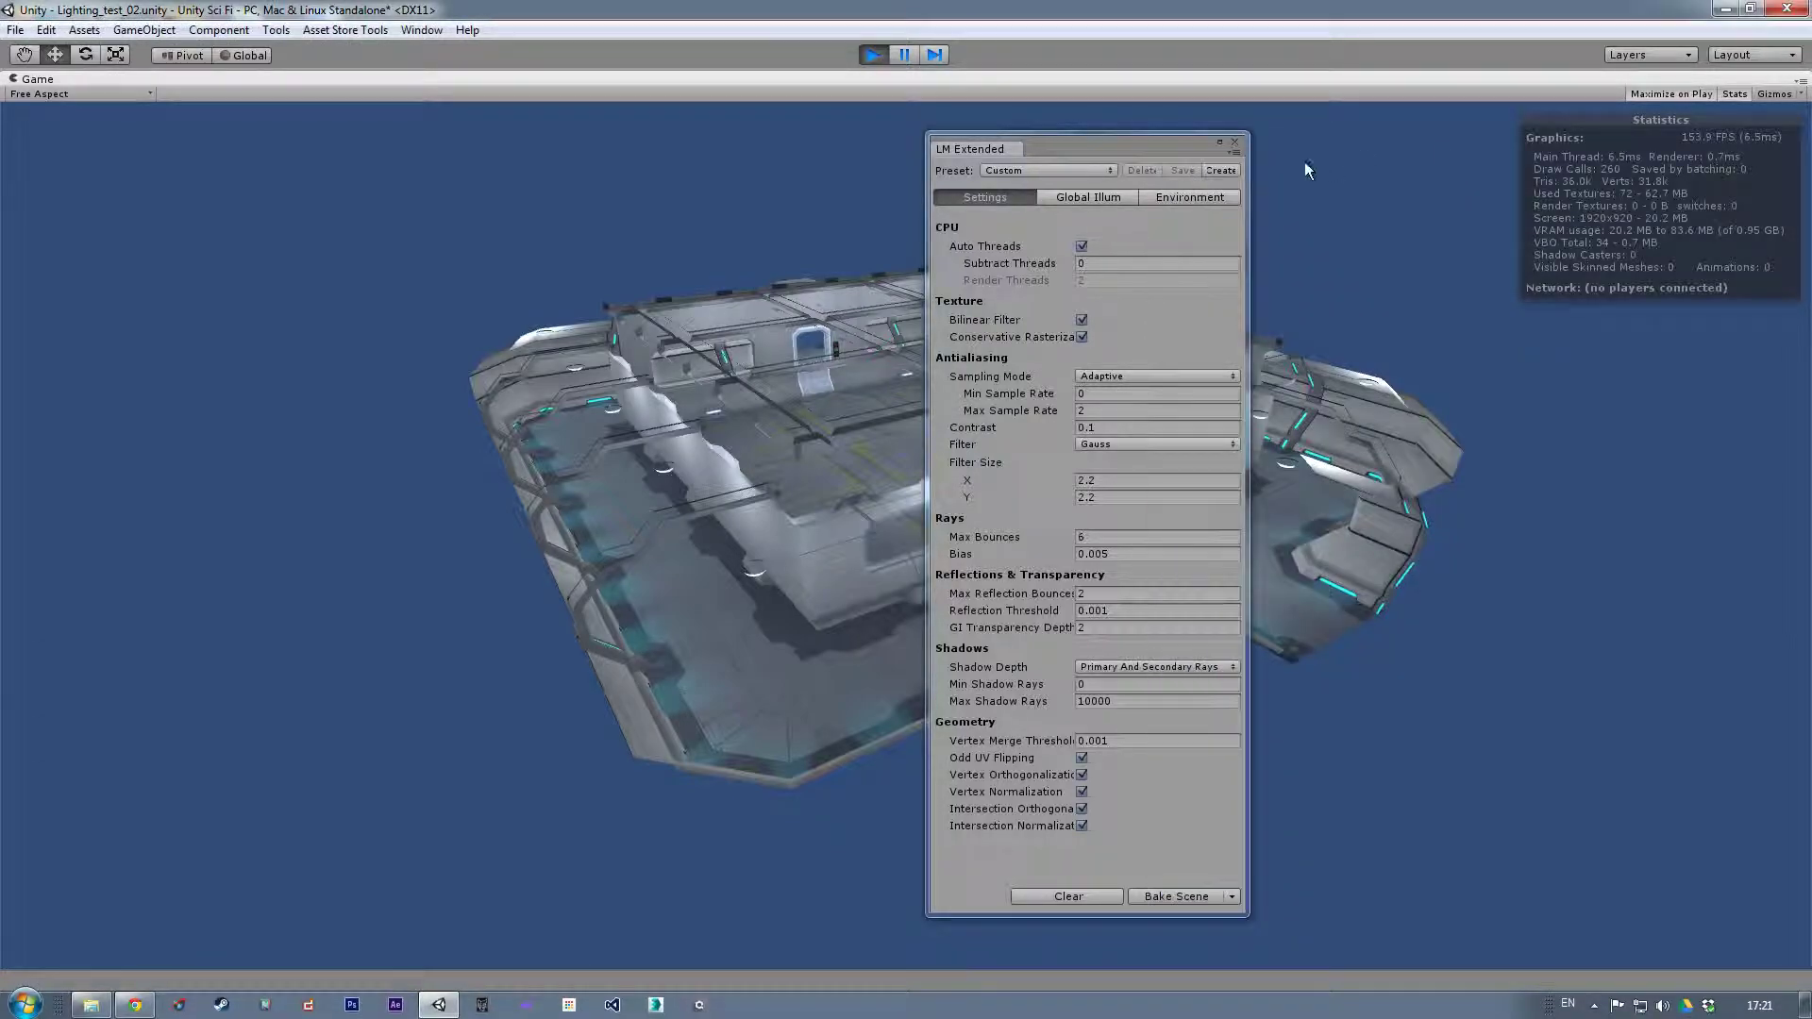
left_click(1236, 142)
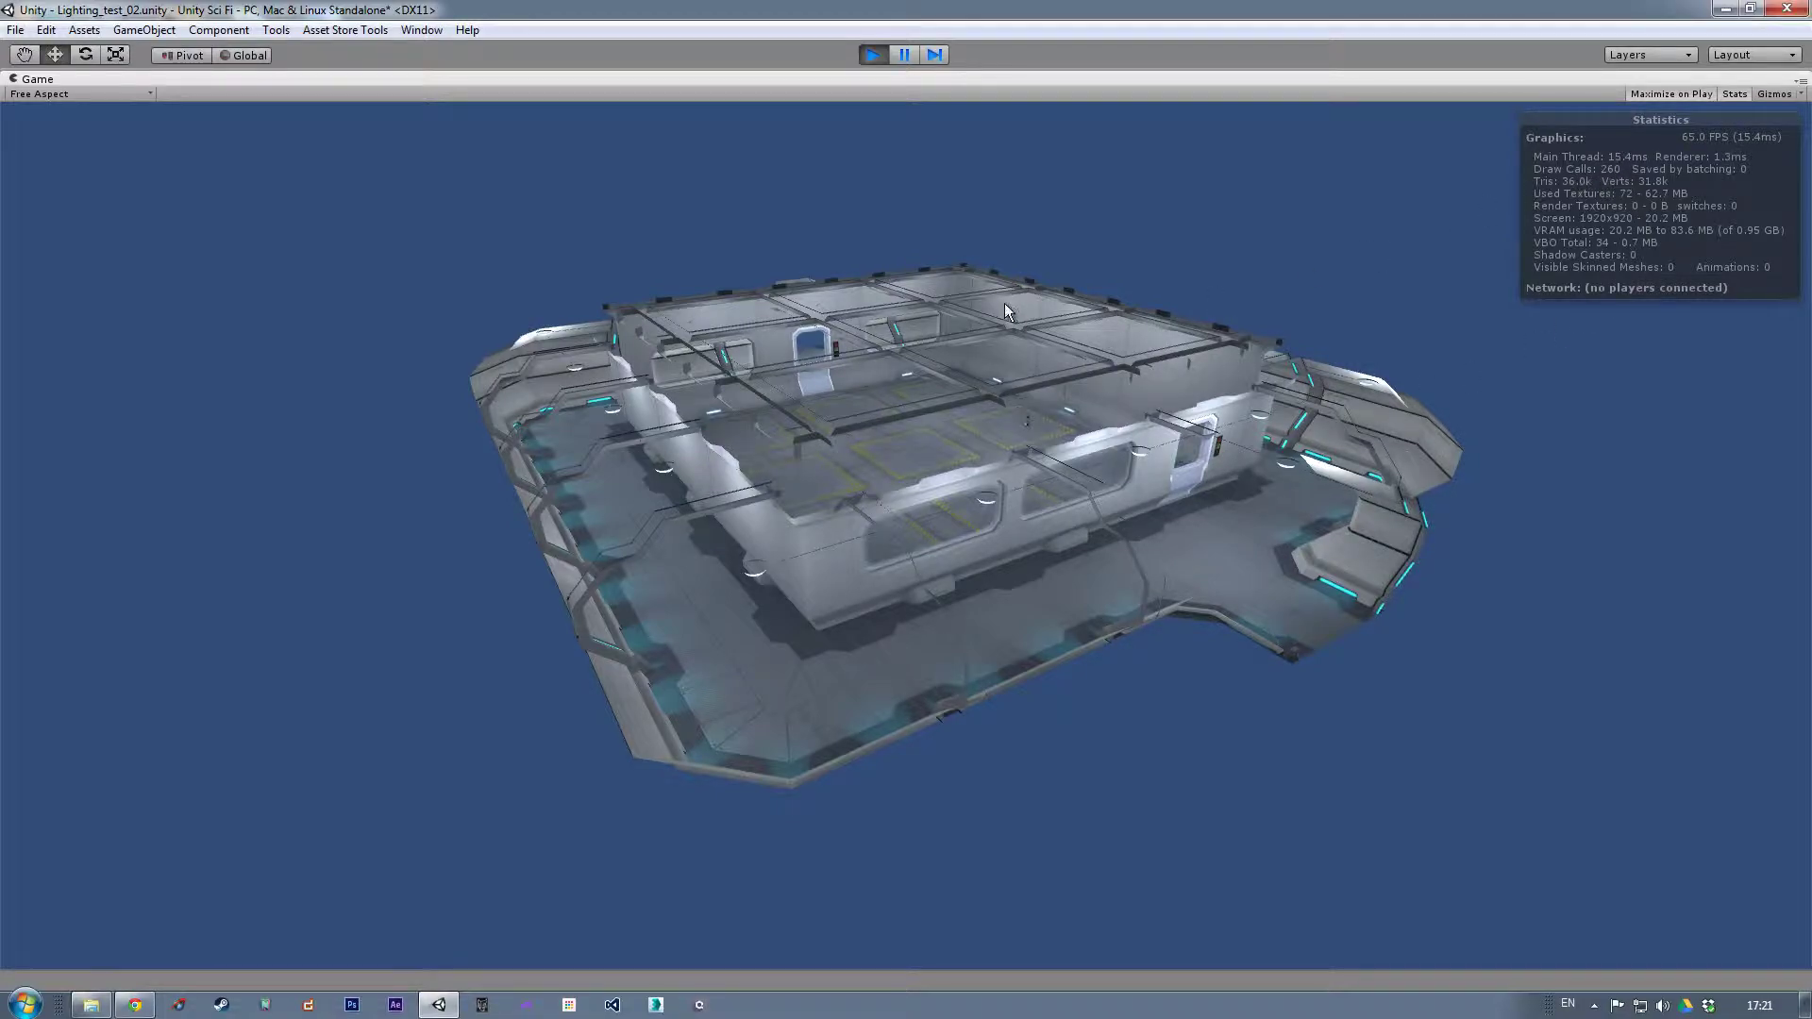
left_click(874, 54)
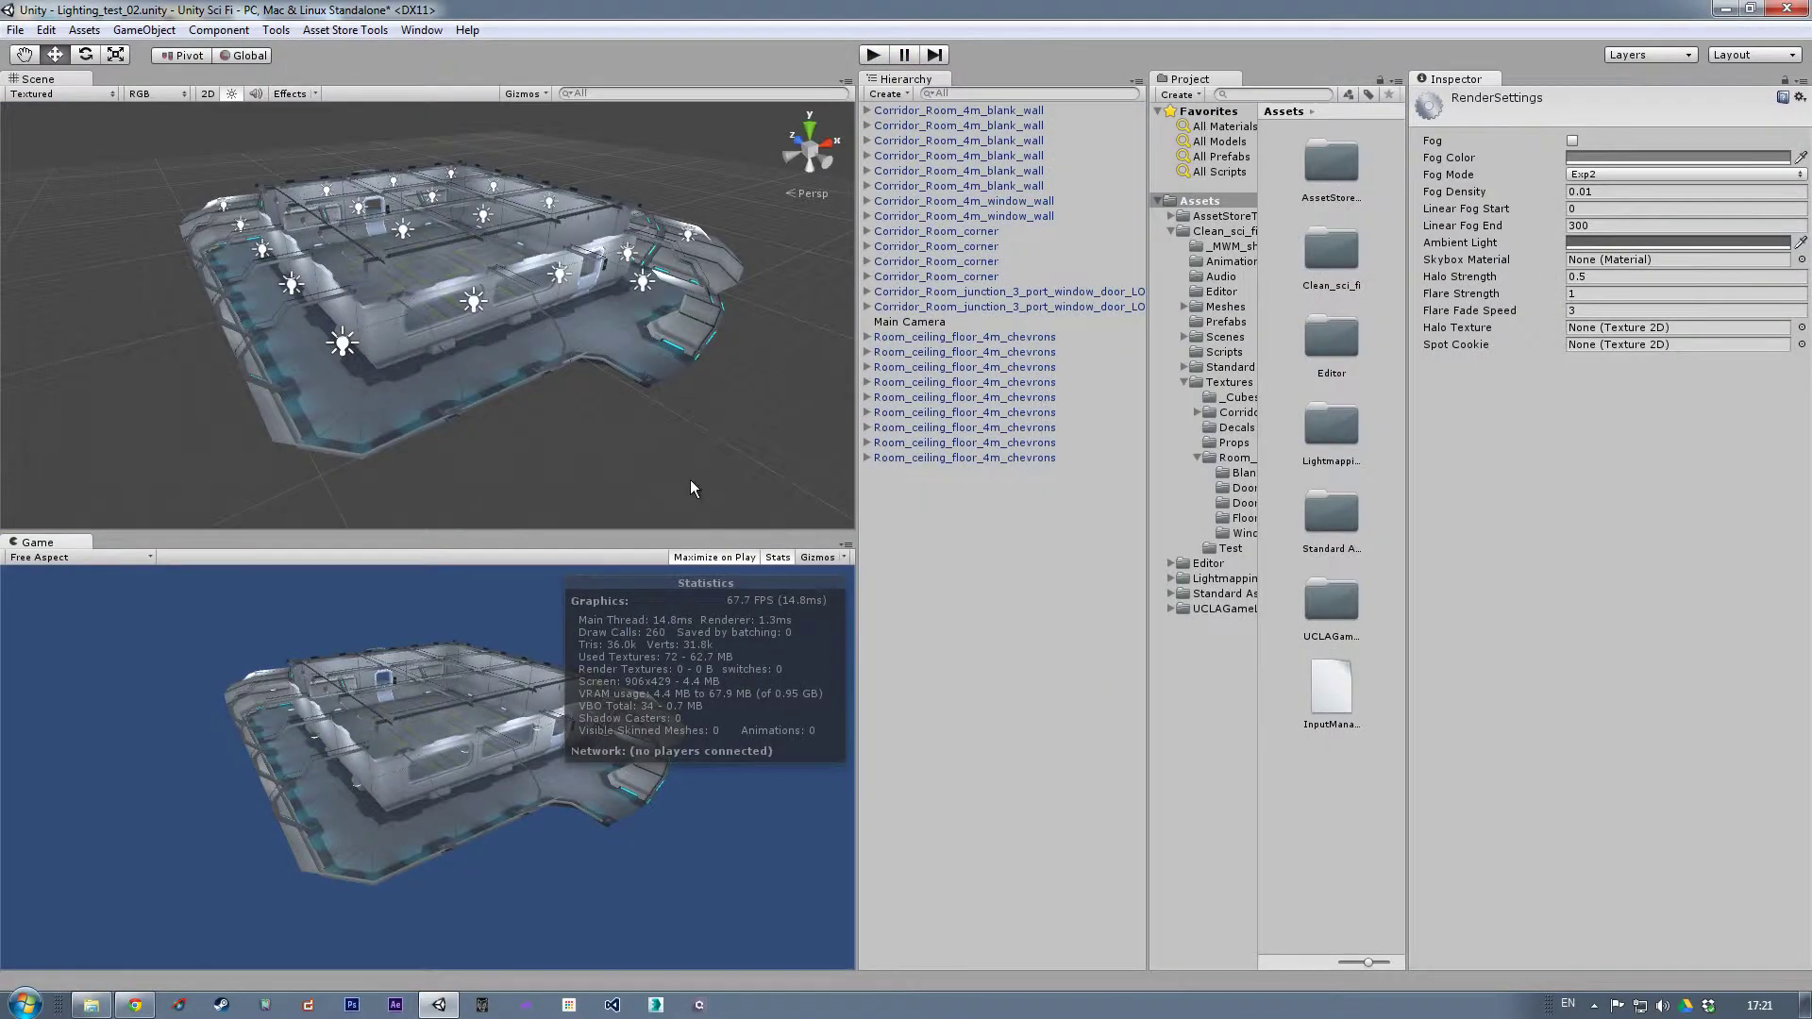